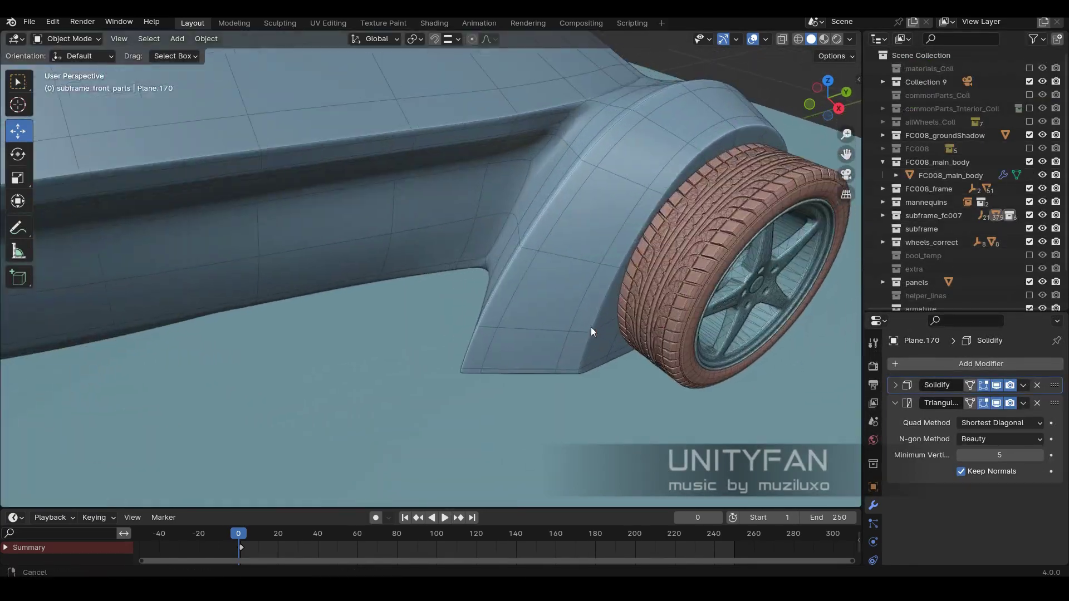
# Select FC008_main_body, view it from the top, and enter Edit Mode with X-ray on.
pyautogui.moveTo(590, 327); pyautogui.dragTo(442, 301, button='middle')
pyautogui.click(996, 470)
pyautogui.press('KP_7')
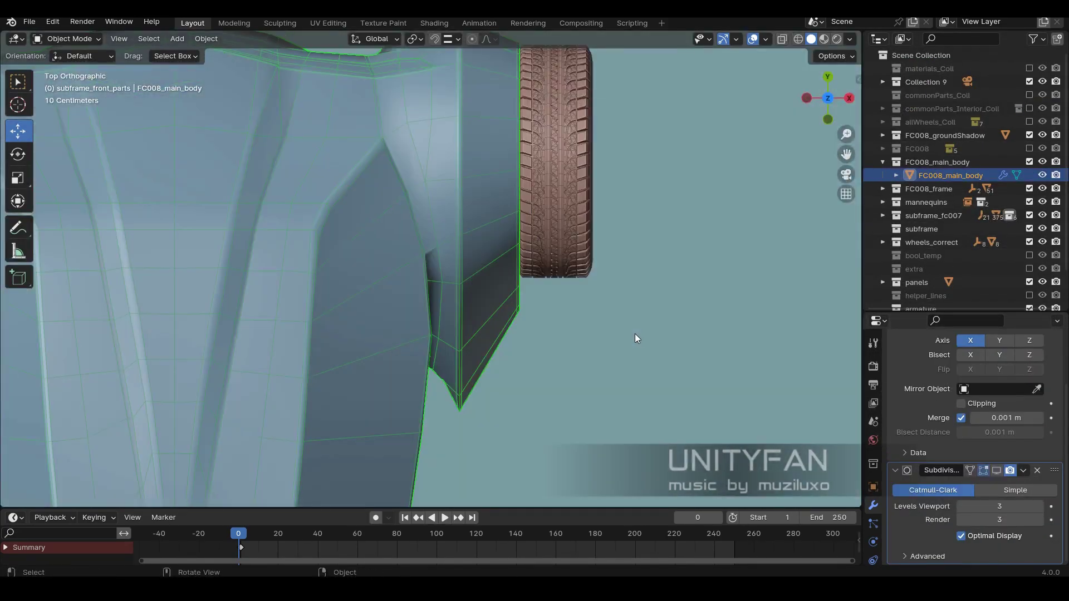
pyautogui.press('Tab')
pyautogui.hotkey('alt', 'z')
# Shift the front fender vertex outward along X and switch the viewport to solid shading.
pyautogui.scroll(5, 571, 178)
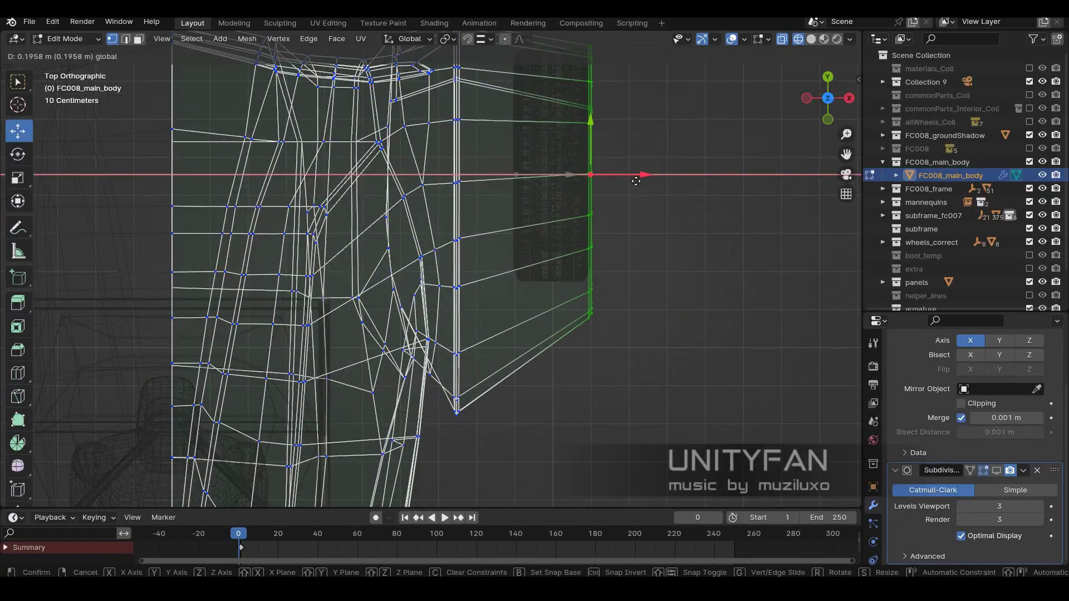
pyautogui.hotkey('alt', 'z')
pyautogui.moveTo(571, 178); pyautogui.dragTo(626, 368, button='middle')
pyautogui.hotkey('alt', 'z')
pyautogui.hotkey('alt', 'z')
pyautogui.press('z')
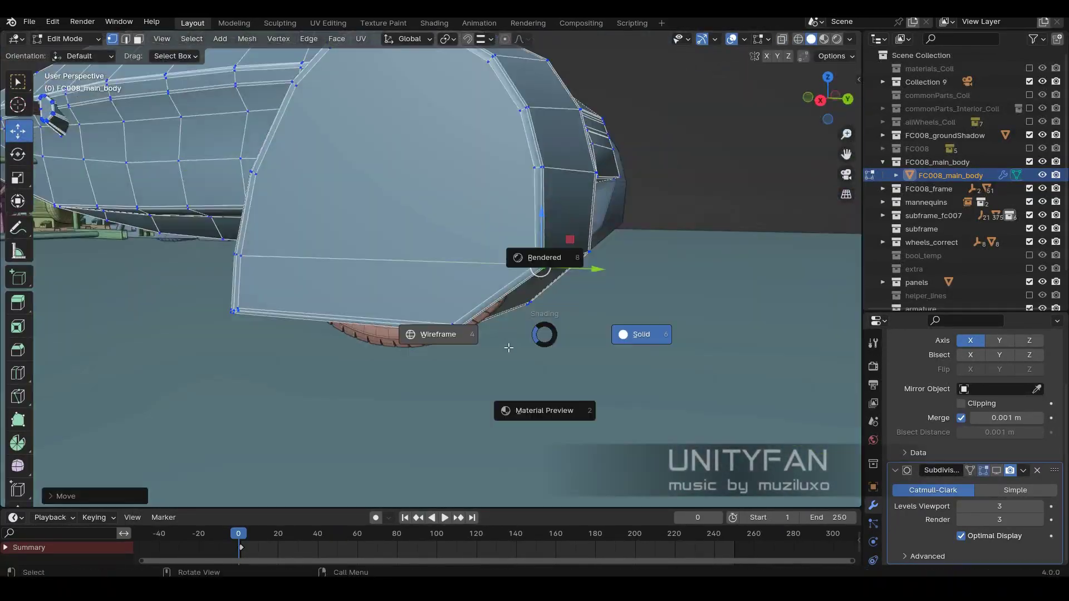
pyautogui.click(437, 334)
pyautogui.hotkey('shift', 'z')
pyautogui.moveTo(545, 337); pyautogui.dragTo(568, 311, button='middle')
pyautogui.press('Tab')
pyautogui.moveTo(780, 278); pyautogui.dragTo(702, 172, button='middle')
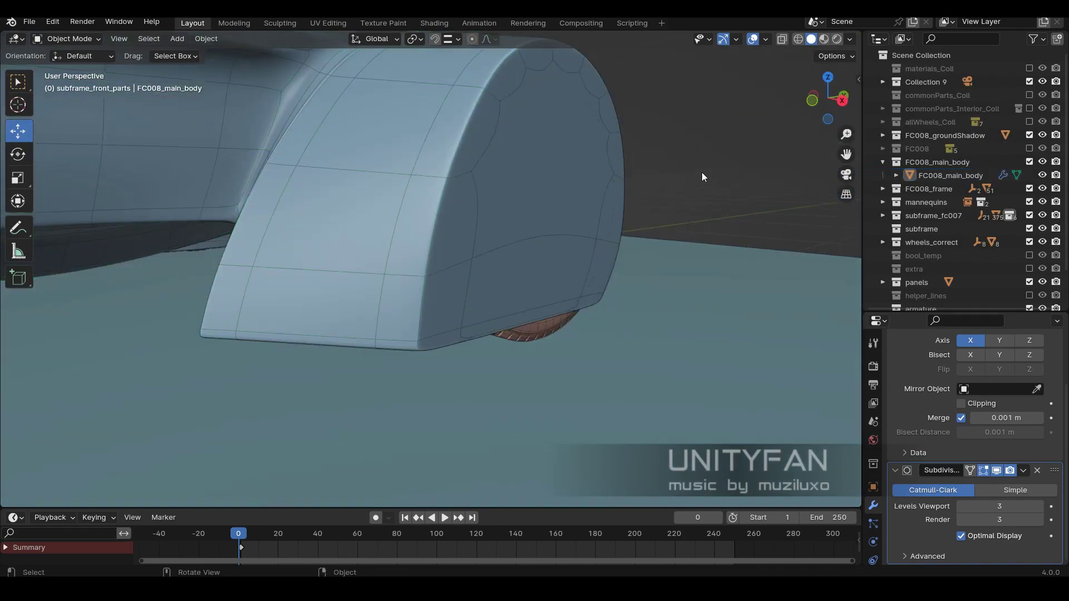
# Re-enter Edit Mode with X-ray and knife-cut a new edge across the side panel.
pyautogui.press('Tab')
pyautogui.scroll(-4, 357, 230)
pyautogui.hotkey('alt', 'z')
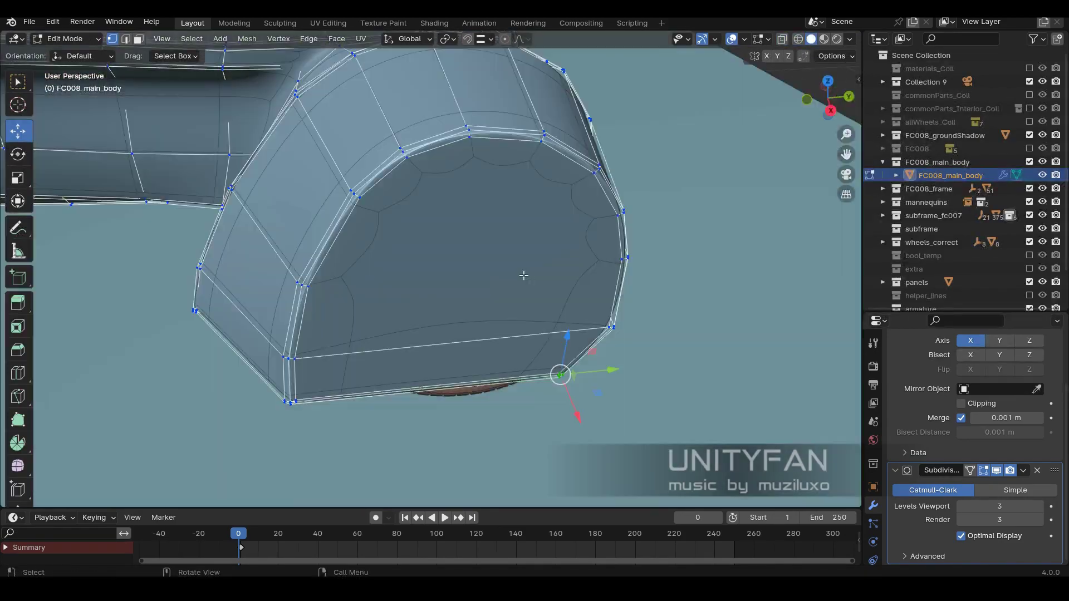
pyautogui.press('z')
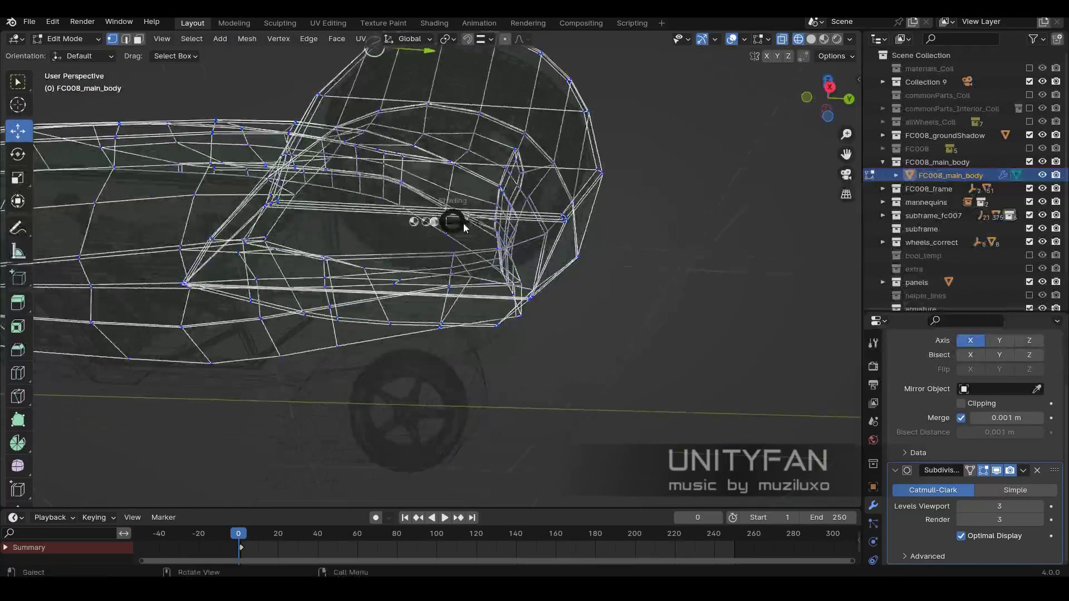
pyautogui.moveTo(584, 243)
pyautogui.mouseDown(button='middle')
pyautogui.moveTo(435, 311)
pyautogui.moveTo(336, 254)
pyautogui.mouseUp(button='middle')
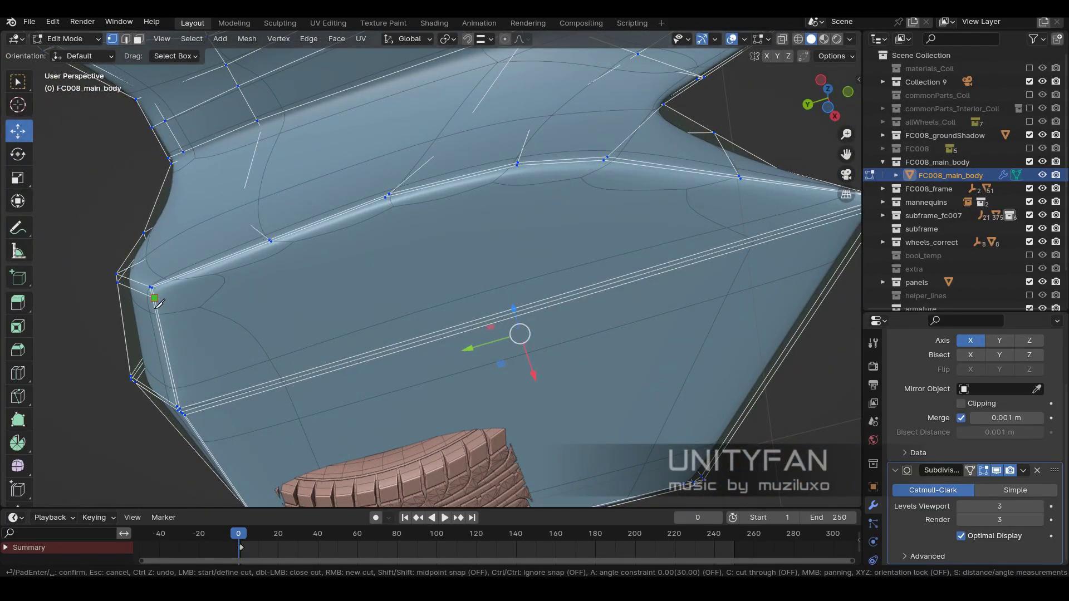
pyautogui.moveTo(408, 205)
pyautogui.mouseDown(button='middle')
pyautogui.moveTo(424, 274)
pyautogui.moveTo(536, 221)
pyautogui.moveTo(387, 292)
pyautogui.moveTo(411, 265)
pyautogui.moveTo(457, 369)
pyautogui.moveTo(508, 334)
pyautogui.mouseUp(button='middle')
# Move the selected fender vertex and check it from a side view of the arch.
pyautogui.press('g')
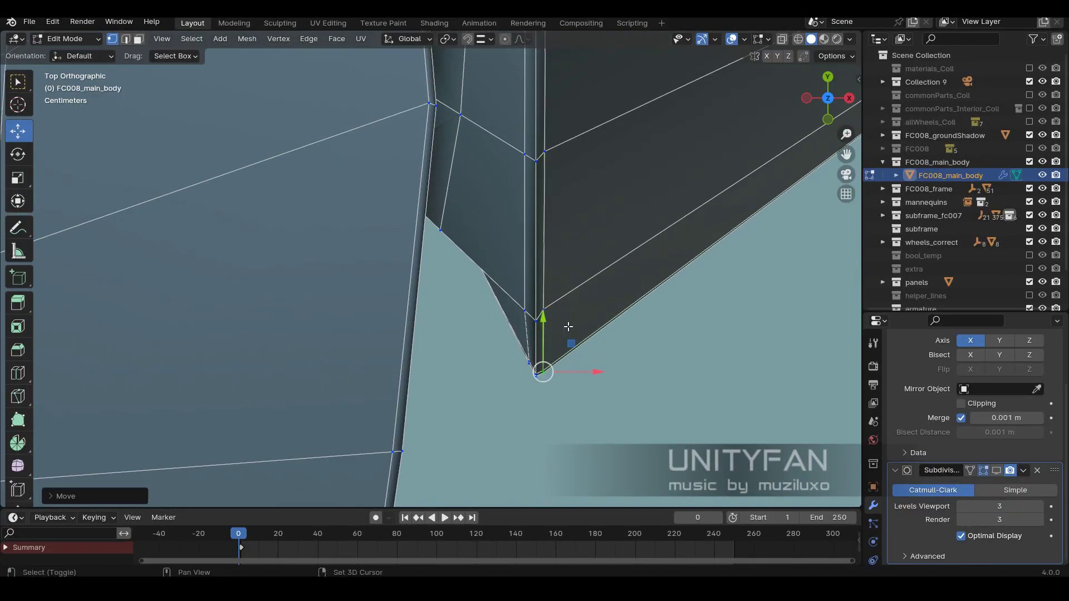
pyautogui.scroll(2, 540, 329)
pyautogui.scroll(1, 504, 289)
pyautogui.scroll(2, 479, 276)
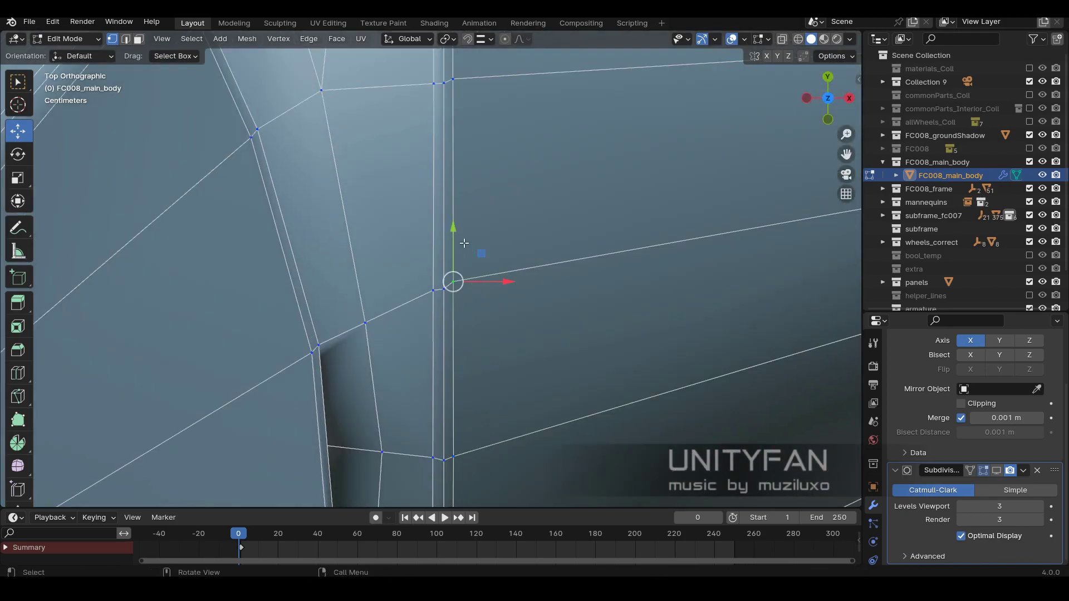
pyautogui.scroll(2, 456, 278)
pyautogui.moveTo(454, 277); pyautogui.dragTo(395, 265, button='middle')
pyautogui.scroll(-3, 396, 265)
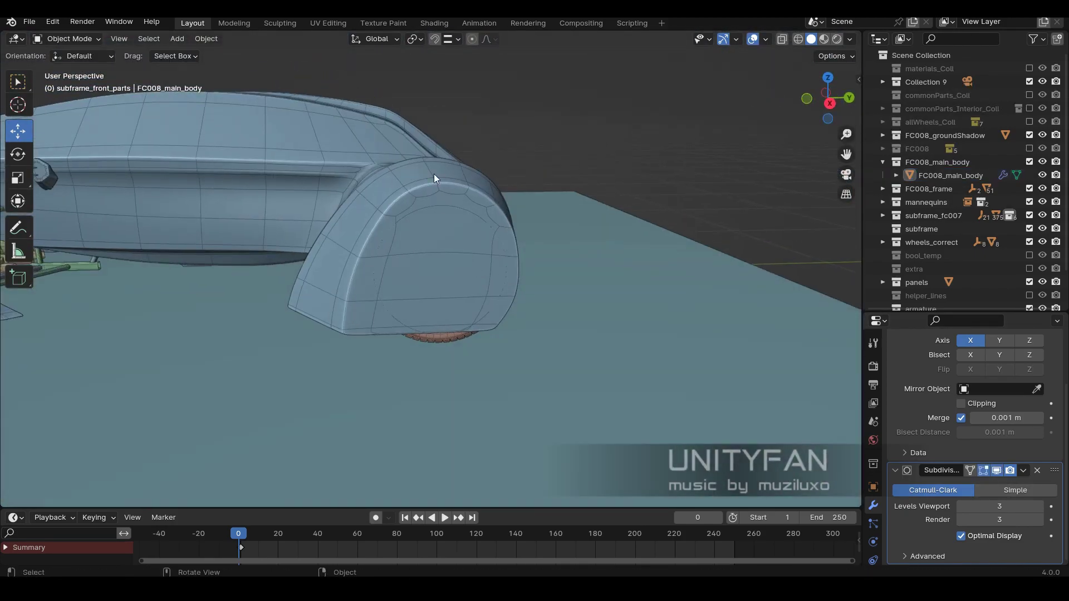
# Switch to wireframe in Object Mode and select the front tire from the right side.
pyautogui.keyDown('alt'); pyautogui.moveTo(433, 174); pyautogui.dragTo(506, 248, button='middle'); pyautogui.keyUp('alt')
pyautogui.press('z')
pyautogui.click(435, 243)
pyautogui.press('Tab')
pyautogui.hotkey('shift', 'z')
pyautogui.click(466, 352)
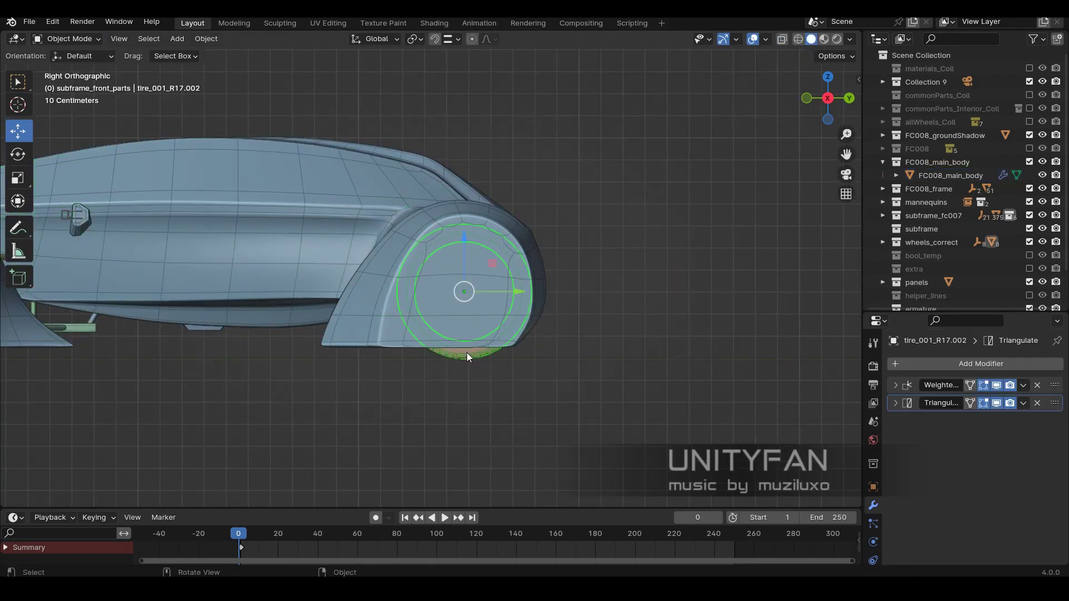
pyautogui.moveTo(466, 353)
pyautogui.mouseDown(button='middle')
pyautogui.moveTo(594, 266)
pyautogui.moveTo(578, 293)
pyautogui.mouseUp(button='middle')
# Make the helper_lines collection visible, select its Circle guide and snap it.
pyautogui.click(1028, 257)
pyautogui.click(882, 258)
pyautogui.click(928, 284)
pyautogui.scroll(-3, 490, 294)
pyautogui.hotkey('shift', 's')
pyautogui.click(380, 336)
pyautogui.scroll(5, 579, 293)
# Select the main body with Circle.001, enter Edit Mode and move the first arch vertices.
pyautogui.click(433, 305)
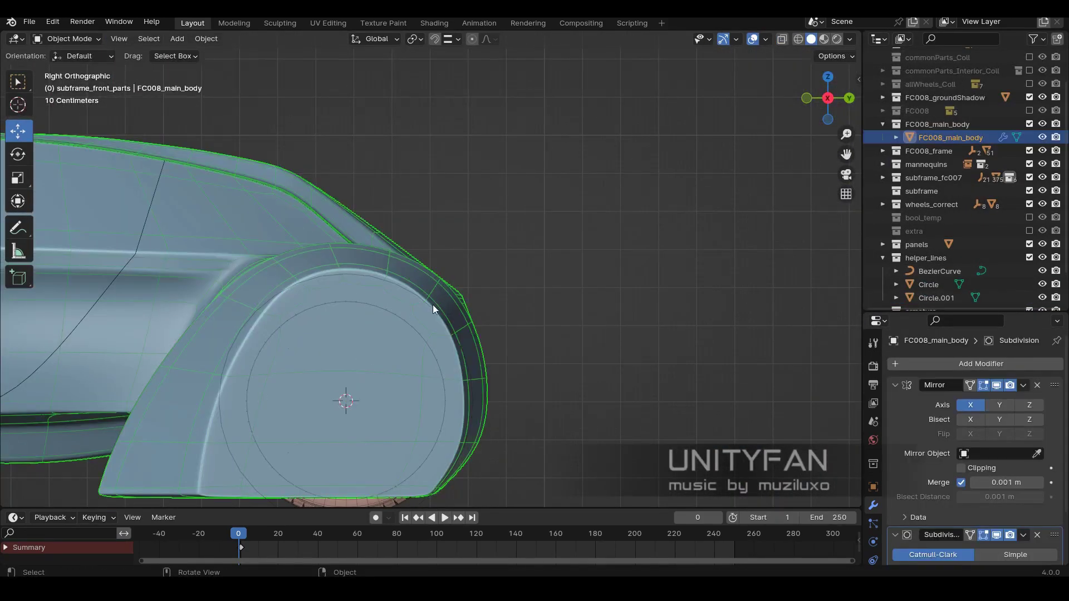
pyautogui.keyDown('shift'); pyautogui.click(543, 323); pyautogui.keyUp('shift')
pyautogui.press('Tab')
pyautogui.scroll(2, 543, 323)
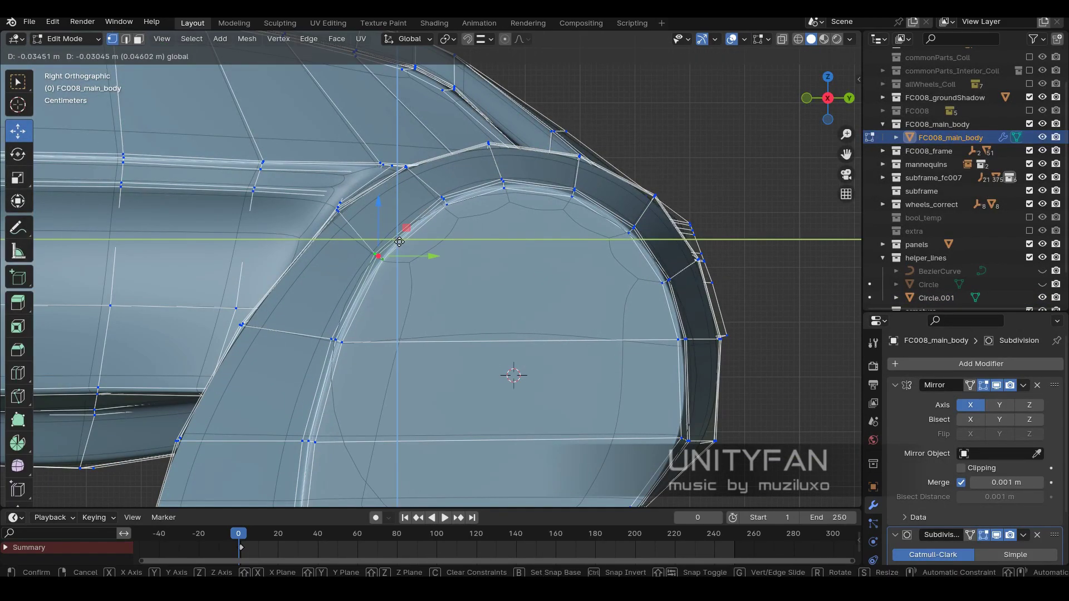
pyautogui.click(399, 242)
pyautogui.scroll(2, 439, 239)
pyautogui.click(442, 217)
pyautogui.press('Tab')
pyautogui.scroll(-2, 494, 253)
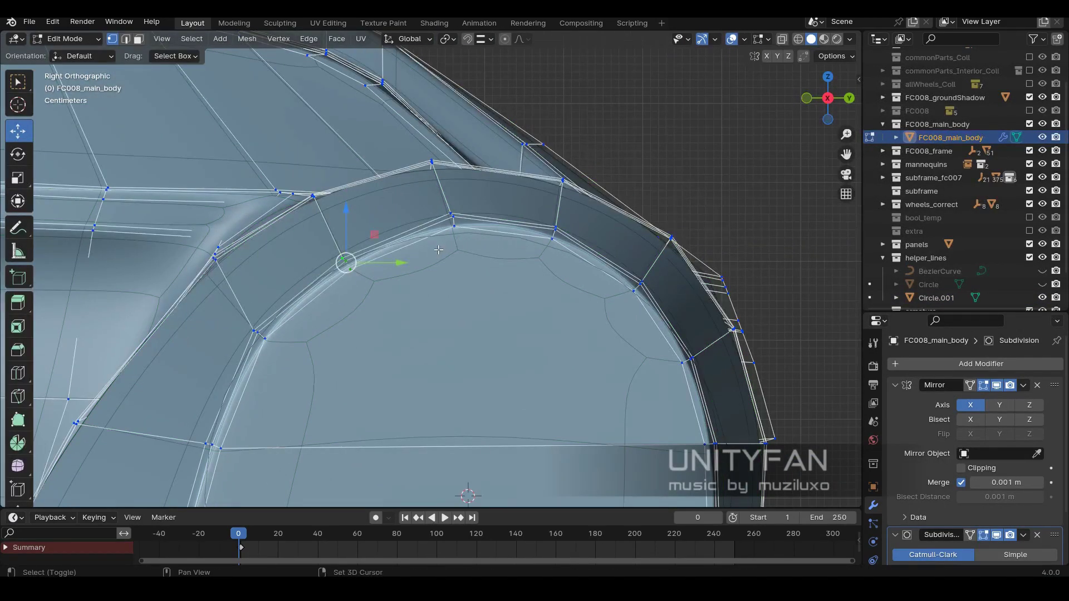
# Move further wheel-arch lip vertices to follow the circle guide's curve.
pyautogui.scroll(2, 438, 250)
pyautogui.click(471, 231)
pyautogui.click(472, 238)
pyautogui.keyDown('ctrl'); pyautogui.scroll(-2, 472, 238); pyautogui.keyUp('ctrl')
pyautogui.click(520, 265)
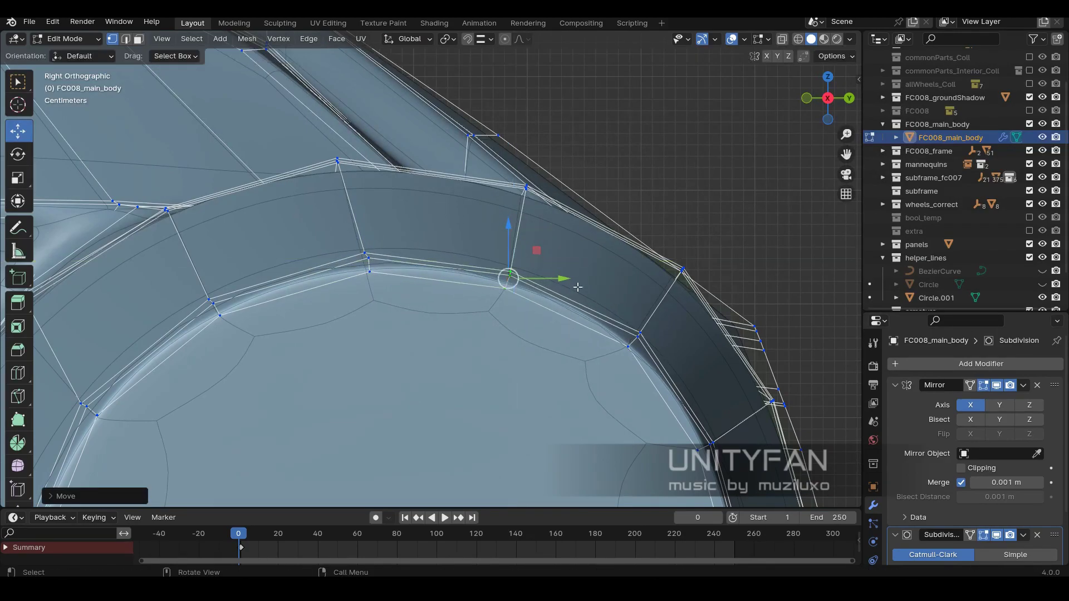
pyautogui.keyDown('shift'); pyautogui.moveTo(577, 287); pyautogui.dragTo(383, 186, button='middle'); pyautogui.keyUp('shift')
pyautogui.click(439, 249)
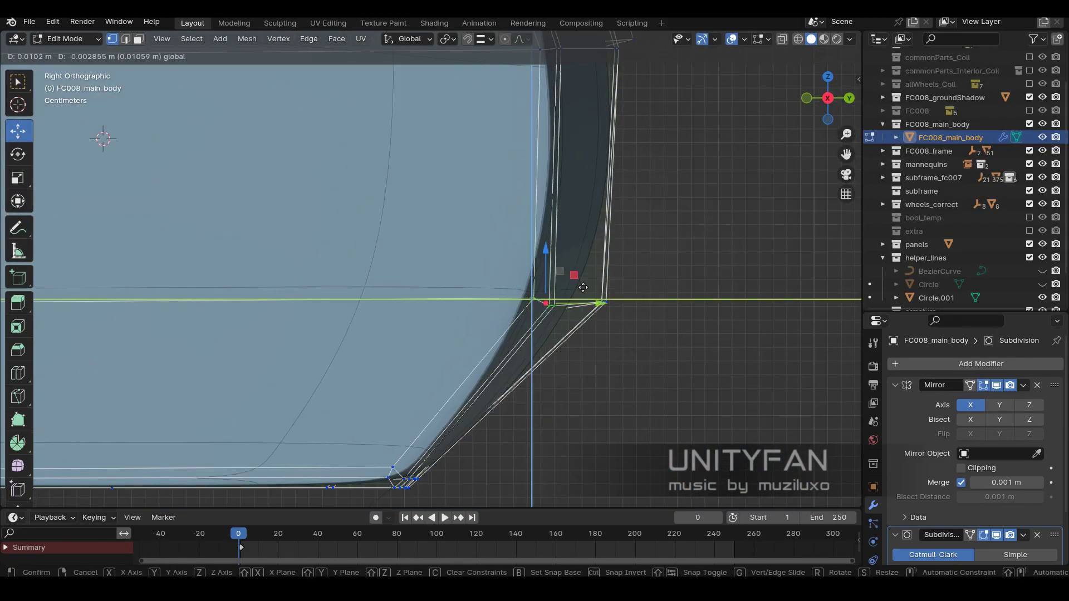
pyautogui.click(583, 288)
pyautogui.scroll(3, 422, 287)
# Add an edge loop on the fender and select a shortest path of fender edges.
pyautogui.click(450, 287)
pyautogui.scroll(-5, 450, 287)
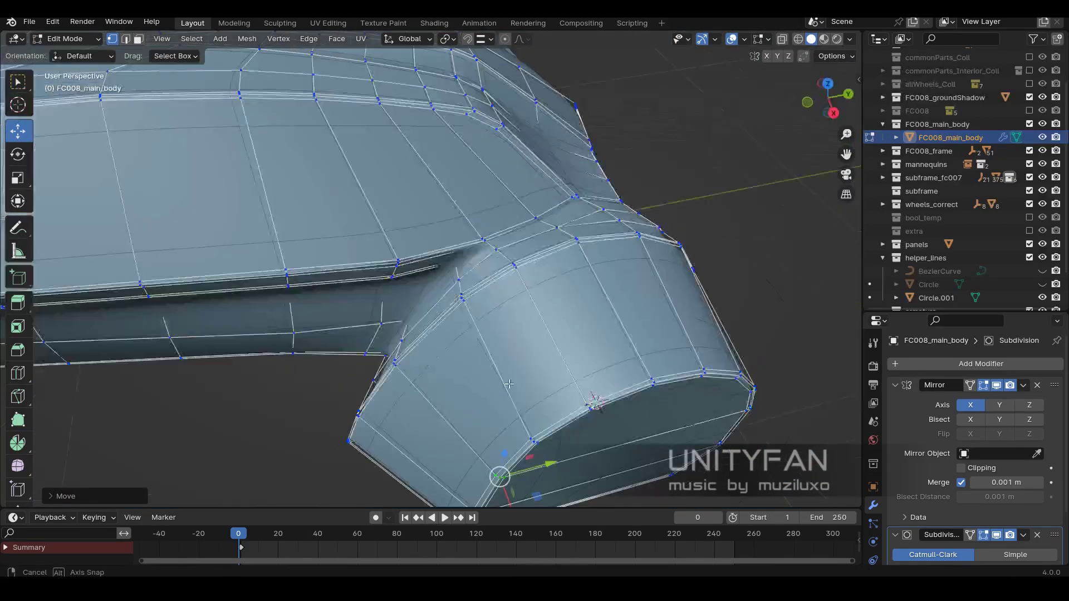
pyautogui.moveTo(451, 288); pyautogui.dragTo(592, 196, button='middle')
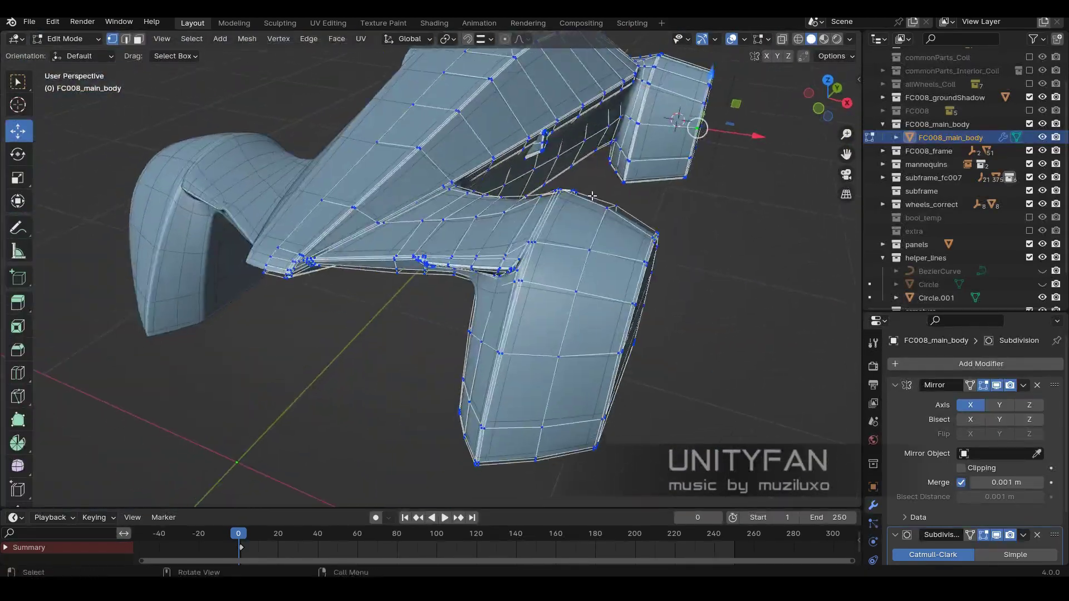
pyautogui.scroll(4, 591, 196)
pyautogui.click(17, 373)
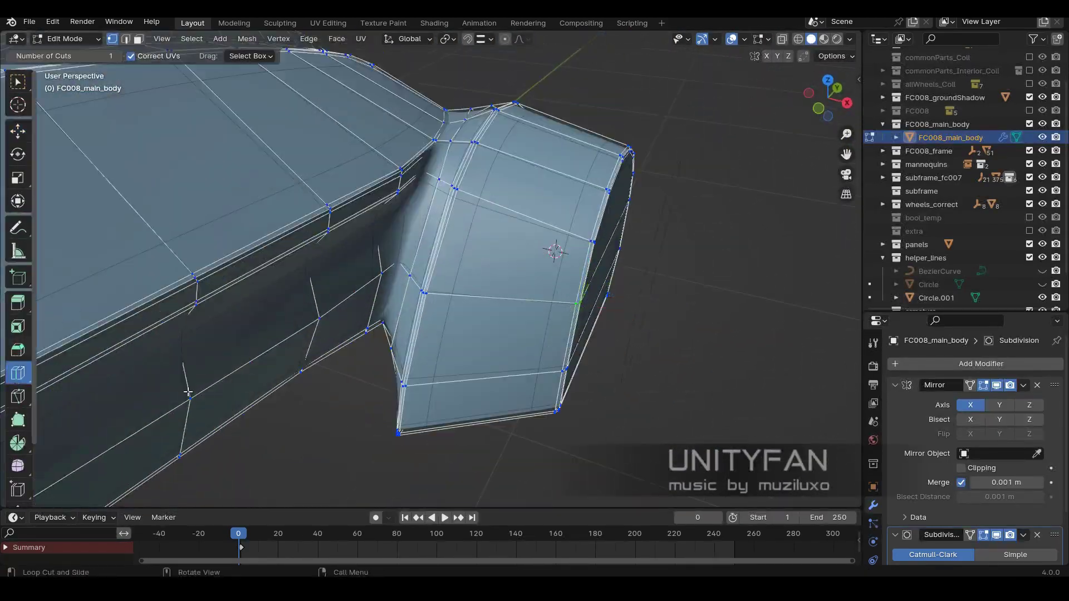
pyautogui.keyDown('ctrl'); pyautogui.click(578, 304); pyautogui.keyUp('ctrl')
pyautogui.moveTo(578, 304); pyautogui.dragTo(560, 280, button='middle')
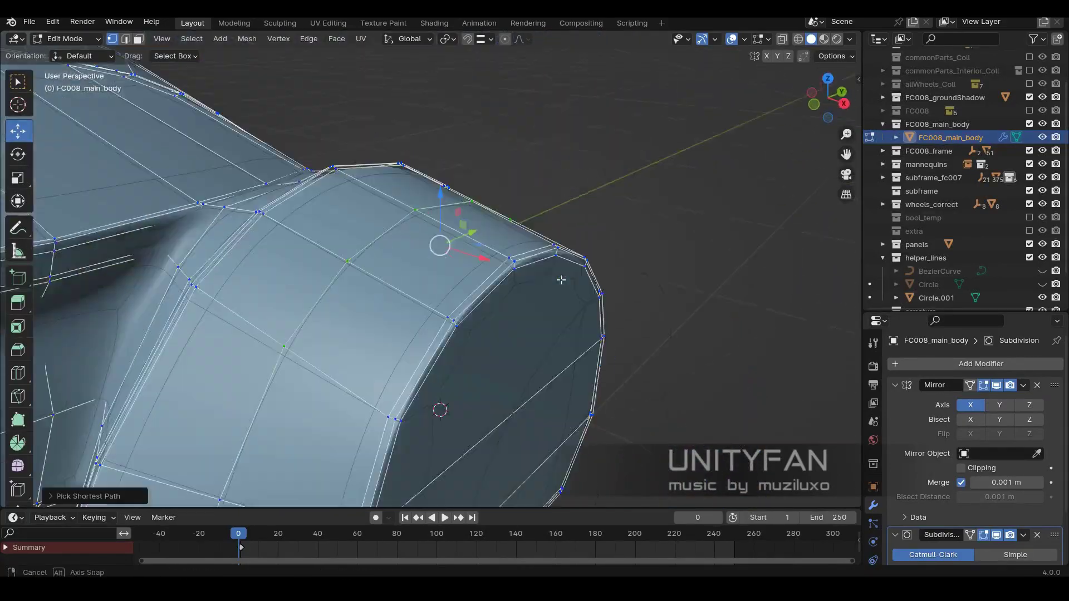
pyautogui.moveTo(448, 175)
pyautogui.mouseDown(button='middle')
pyautogui.moveTo(418, 238)
pyautogui.moveTo(389, 202)
pyautogui.moveTo(472, 332)
pyautogui.moveTo(448, 291)
pyautogui.moveTo(455, 328)
pyautogui.mouseUp(button='middle')
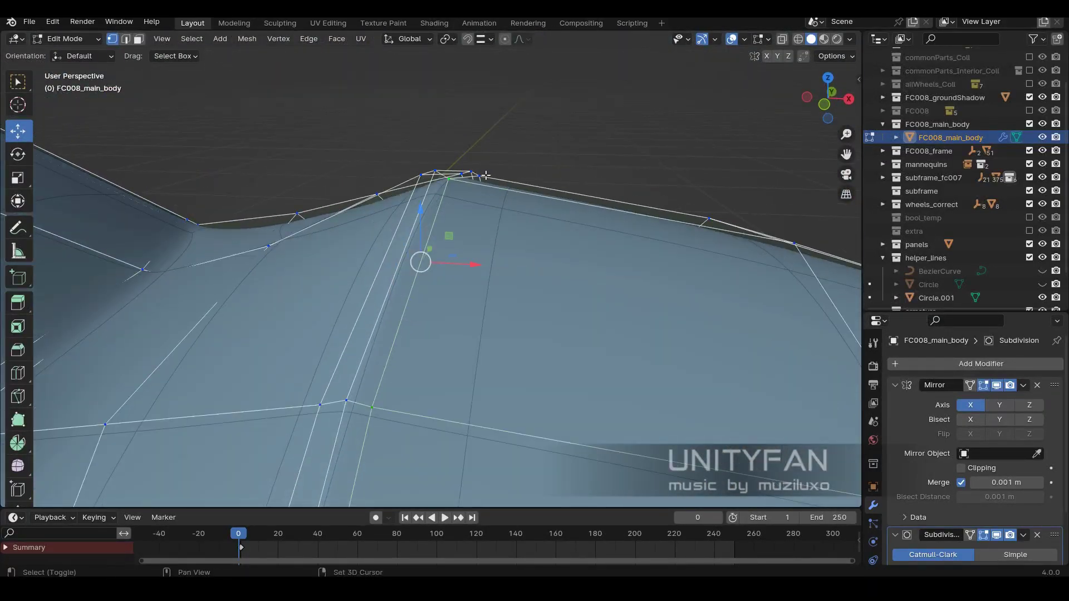
# Move the fender corner vertices along Y in Top view.
pyautogui.click(456, 165)
pyautogui.moveTo(456, 165)
pyautogui.mouseDown(button='middle')
pyautogui.moveTo(430, 120)
pyautogui.moveTo(437, 239)
pyautogui.moveTo(352, 299)
pyautogui.mouseUp(button='middle')
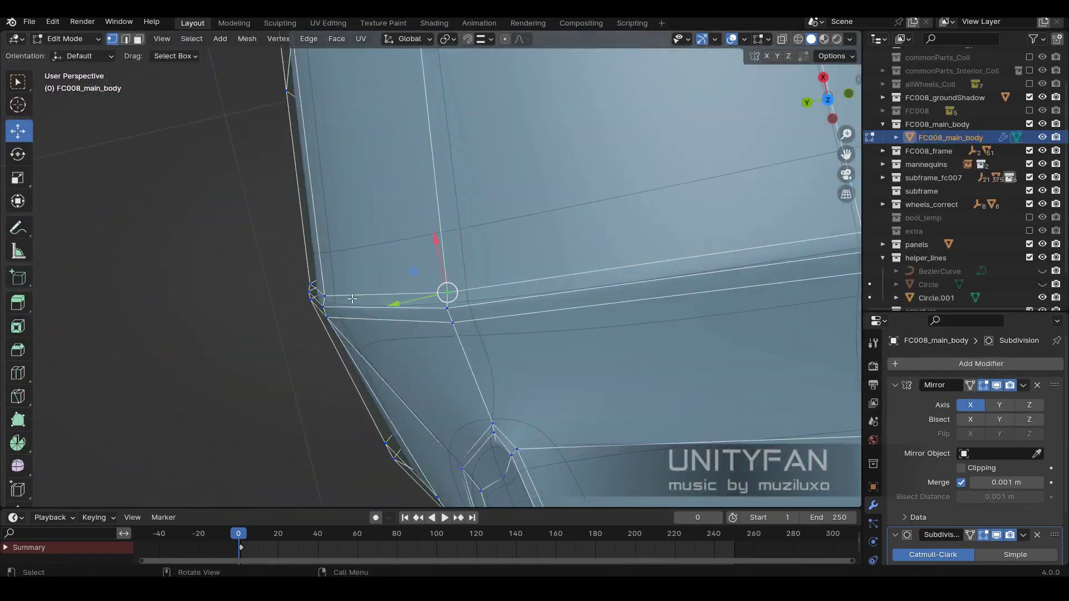
pyautogui.moveTo(594, 290); pyautogui.dragTo(501, 251, button='middle')
pyautogui.press('KP_7')
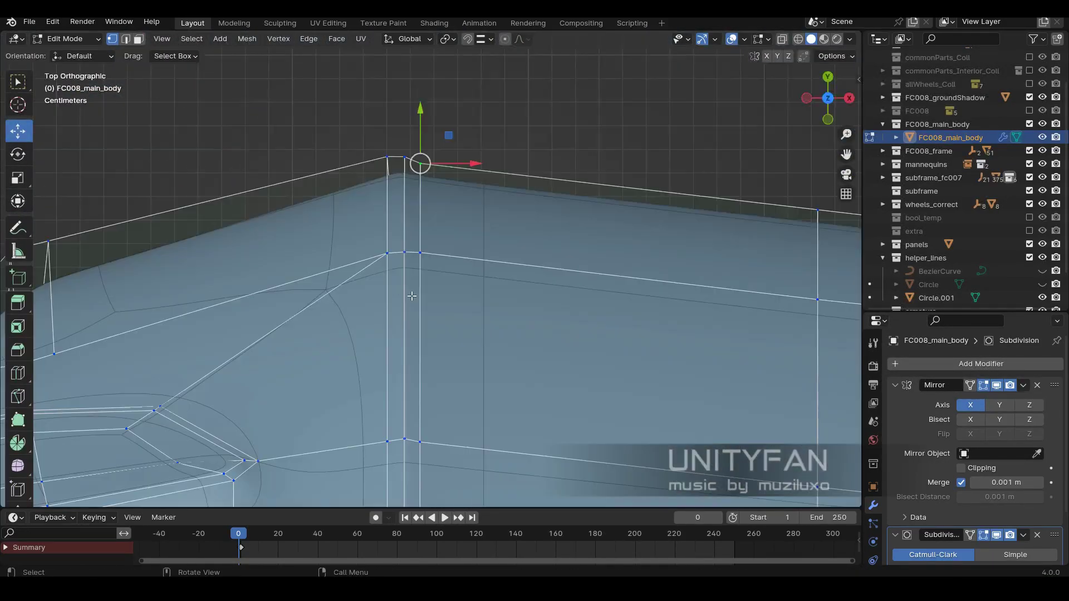
pyautogui.press('g')
pyautogui.press('y')
pyautogui.click(411, 172)
pyautogui.keyDown('shift'); pyautogui.moveTo(579, 367); pyautogui.dragTo(461, 284, button='middle'); pyautogui.keyUp('shift')
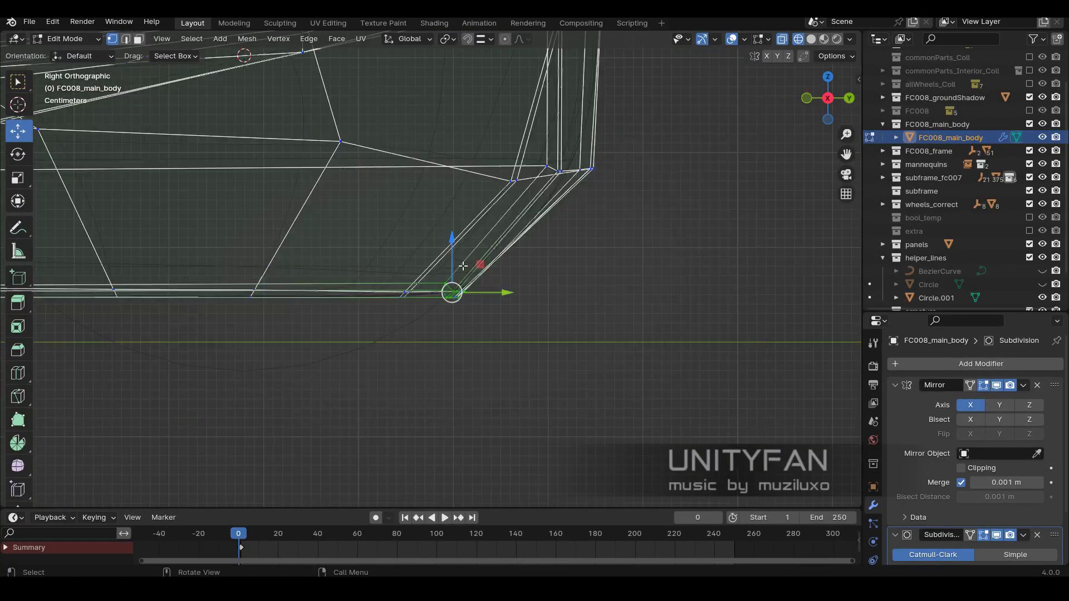
# Reposition the lower fender corner vertex and return to Object Mode.
pyautogui.hotkey('shift', 'z')
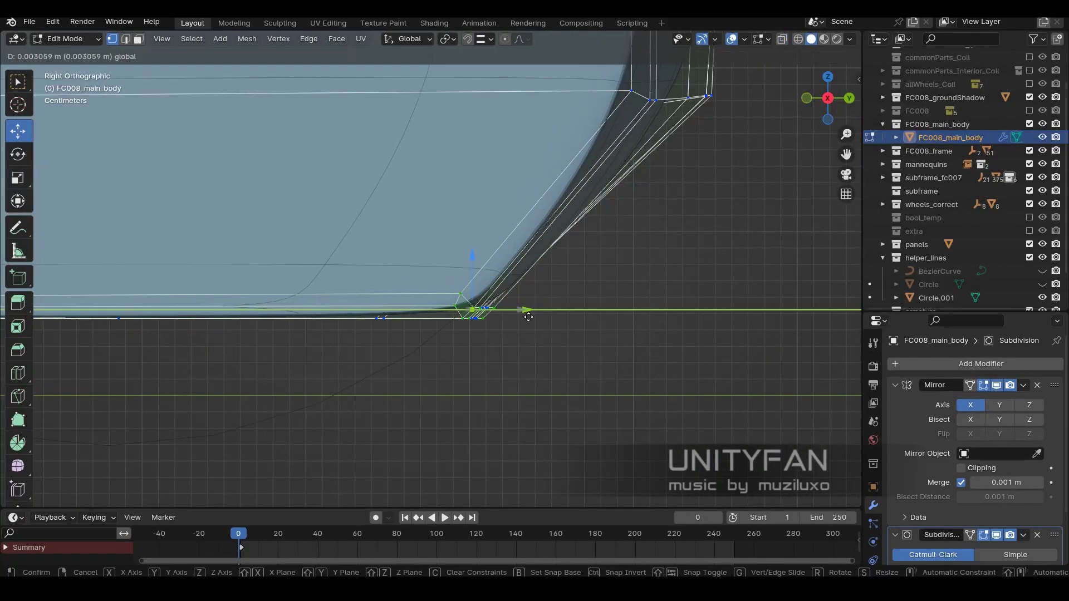
pyautogui.moveTo(462, 266)
pyautogui.mouseDown(button='middle')
pyautogui.moveTo(436, 417)
pyautogui.moveTo(482, 269)
pyautogui.moveTo(429, 313)
pyautogui.mouseUp(button='middle')
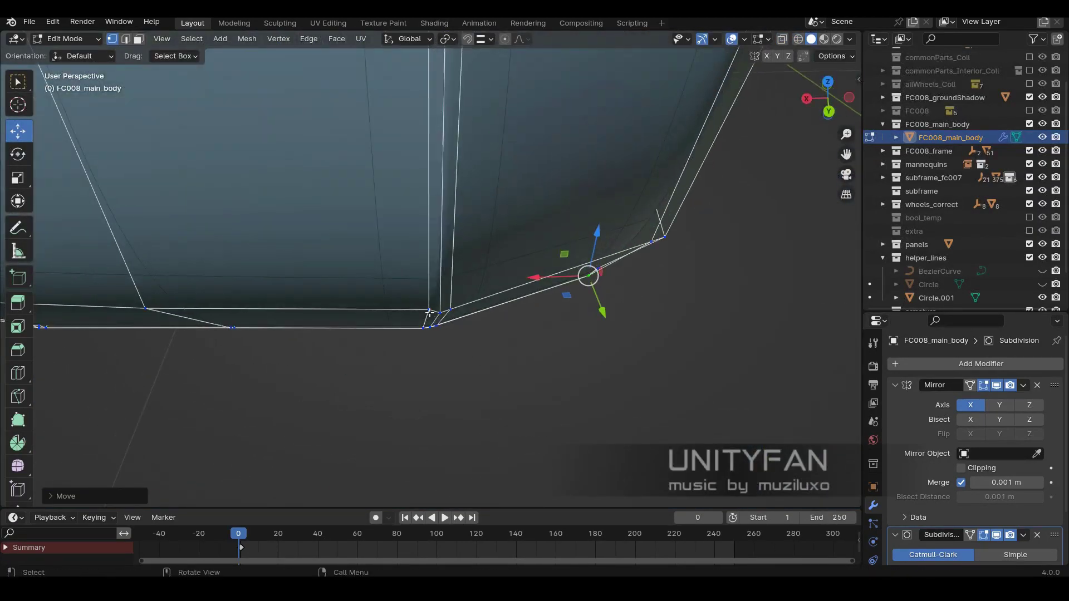
pyautogui.click(518, 343)
pyautogui.press('Tab')
pyautogui.click(496, 326)
pyautogui.moveTo(495, 326)
pyautogui.mouseDown(button='middle')
pyautogui.moveTo(518, 359)
pyautogui.moveTo(586, 292)
pyautogui.moveTo(448, 289)
pyautogui.moveTo(419, 339)
pyautogui.mouseUp(button='middle')
# Switch viewport lighting from MatCap to Studio and hide FC008_main_body from the view layer.
pyautogui.click(850, 39)
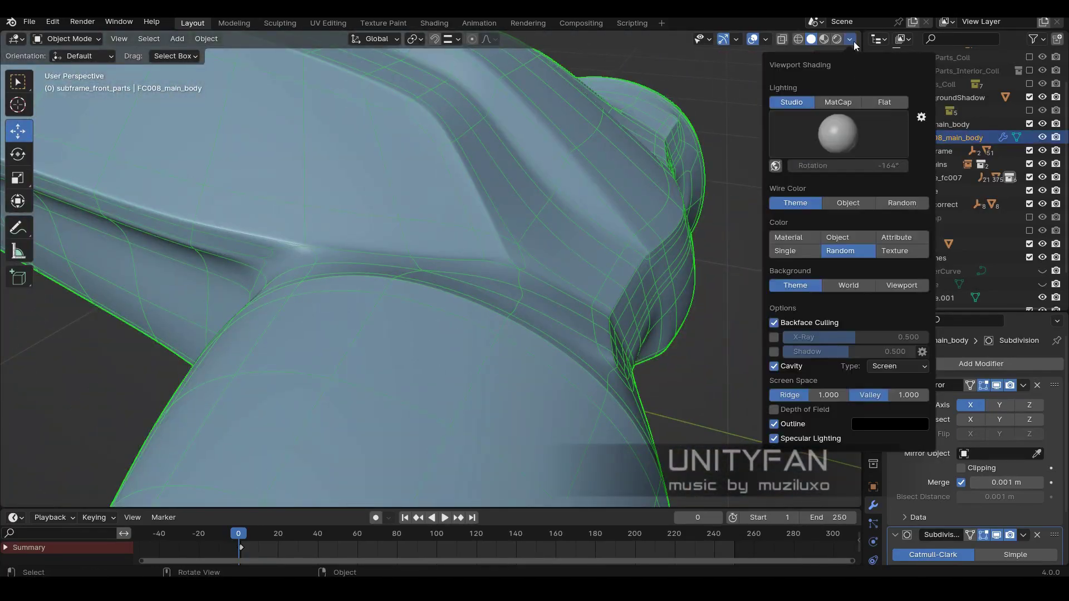
pyautogui.moveTo(657, 223)
pyautogui.mouseDown(button='middle')
pyautogui.moveTo(539, 219)
pyautogui.moveTo(586, 219)
pyautogui.mouseUp(button='middle')
pyautogui.click(850, 39)
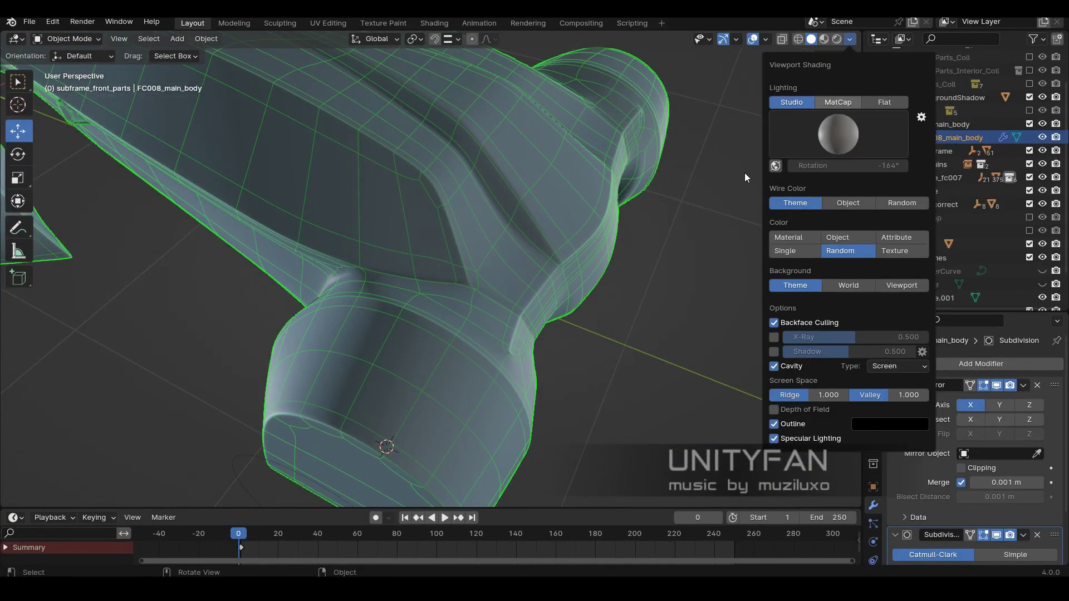
pyautogui.click(838, 102)
pyautogui.moveTo(774, 40)
pyautogui.mouseDown(button='middle')
pyautogui.moveTo(539, 196)
pyautogui.moveTo(714, 157)
pyautogui.moveTo(712, 176)
pyautogui.moveTo(432, 303)
pyautogui.moveTo(338, 313)
pyautogui.moveTo(295, 221)
pyautogui.moveTo(507, 171)
pyautogui.moveTo(535, 223)
pyautogui.moveTo(482, 254)
pyautogui.mouseUp(button='middle')
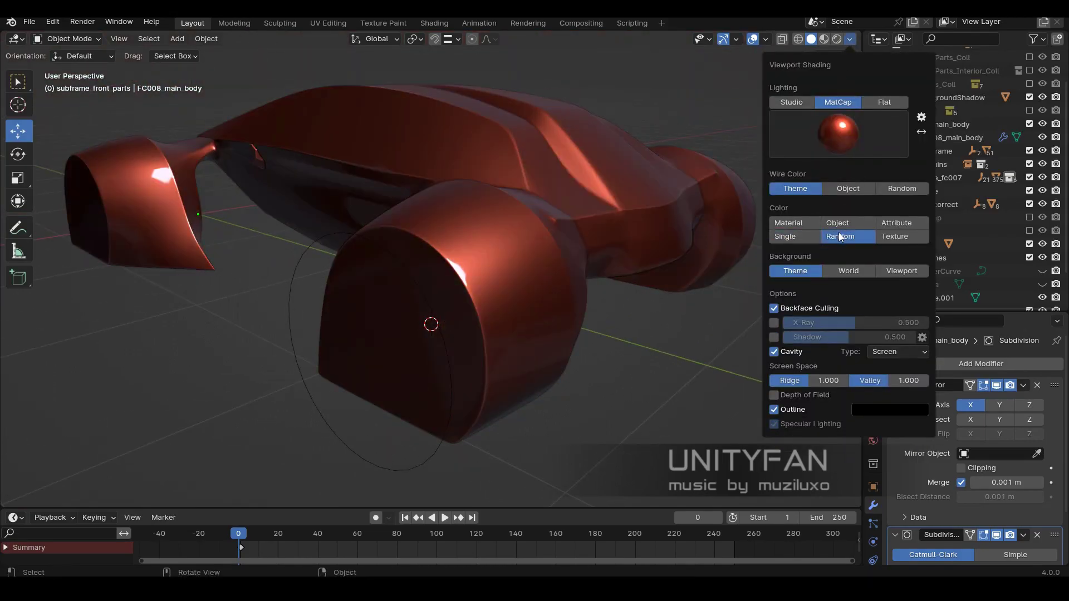
pyautogui.click(802, 102)
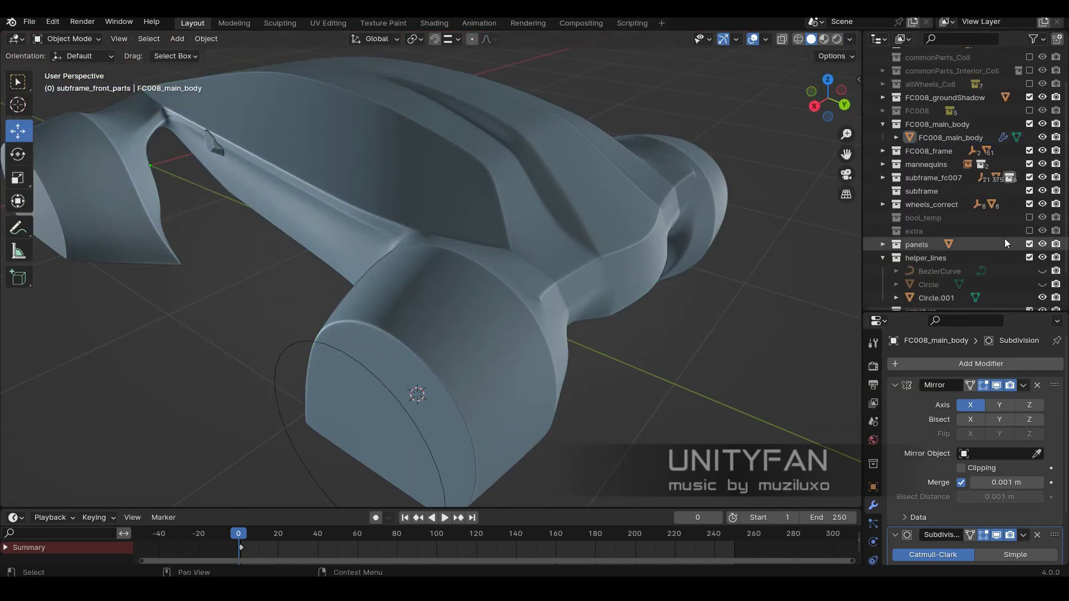
pyautogui.click(1029, 124)
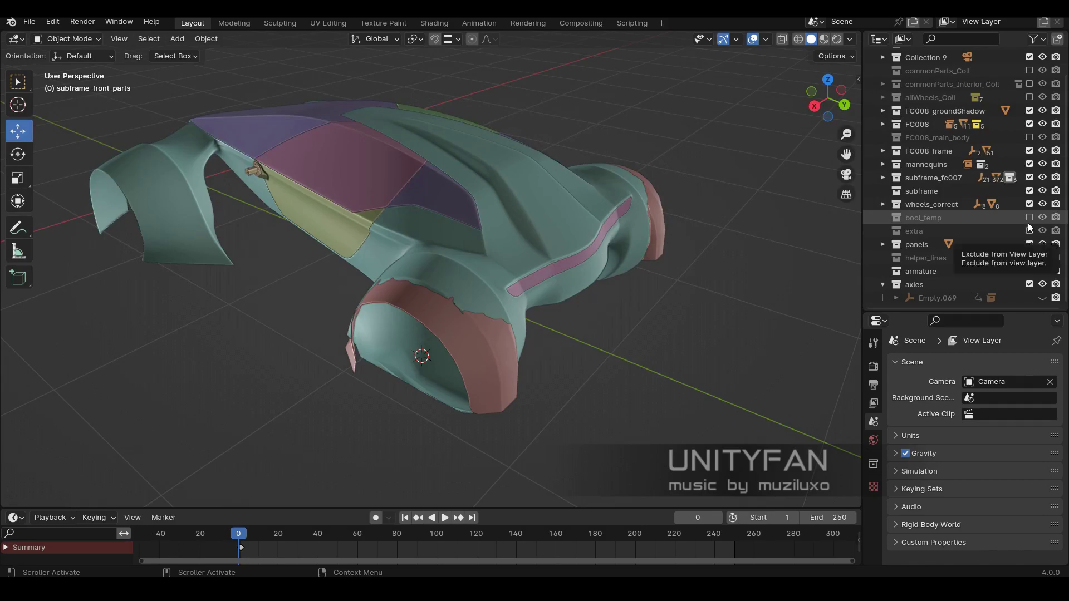
# Hide helper_lines, then select and delete faces of the Cube.020 fender in face mode from the top view.
pyautogui.click(1029, 258)
pyautogui.click(469, 225)
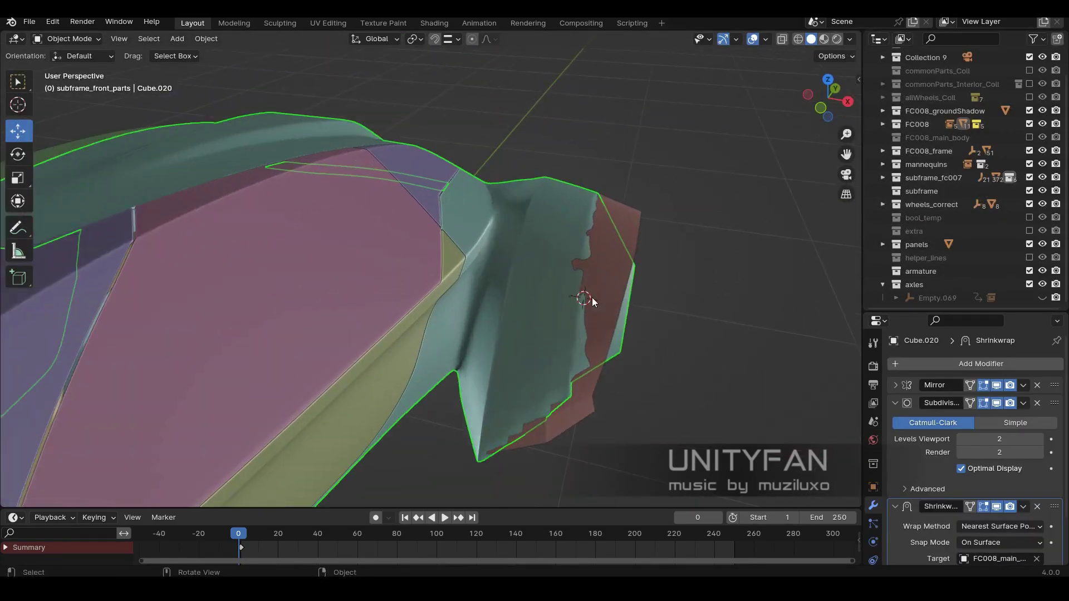
pyautogui.moveTo(593, 298); pyautogui.dragTo(710, 279, button='middle')
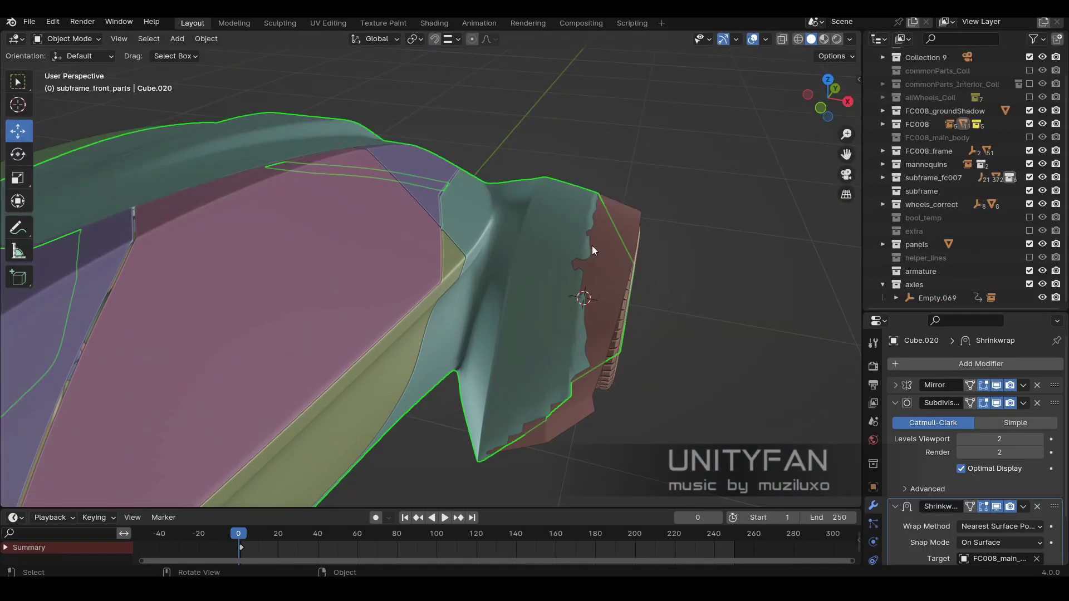
pyautogui.press('Tab')
pyautogui.hotkey('shift', 'z')
pyautogui.scroll(3, 513, 308)
pyautogui.click(138, 38)
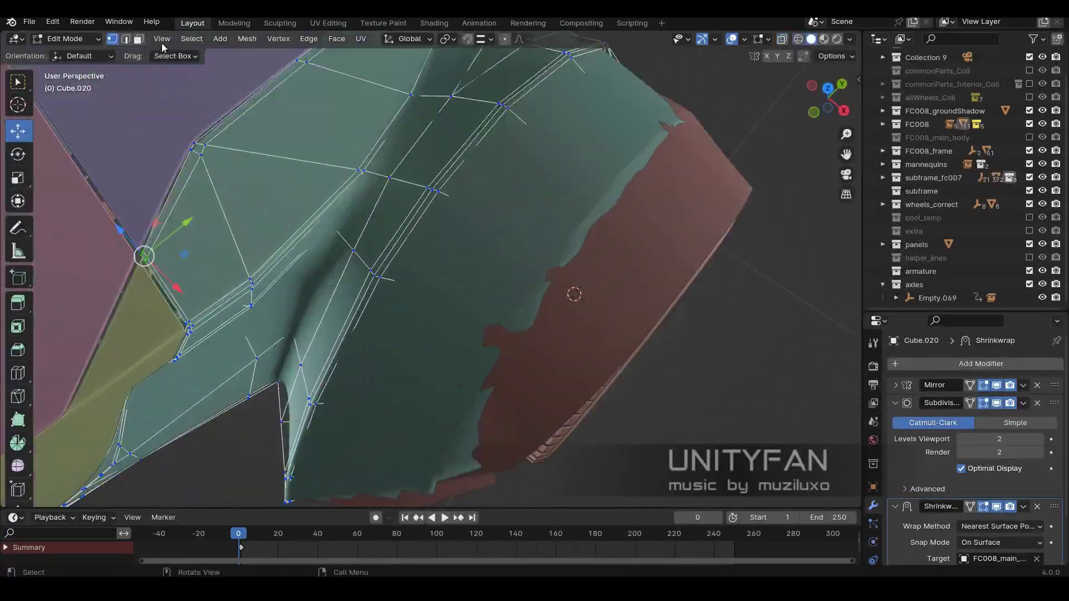
pyautogui.press('KP_7')
pyautogui.scroll(-4, 547, 237)
pyautogui.click(478, 238)
pyautogui.press('x')
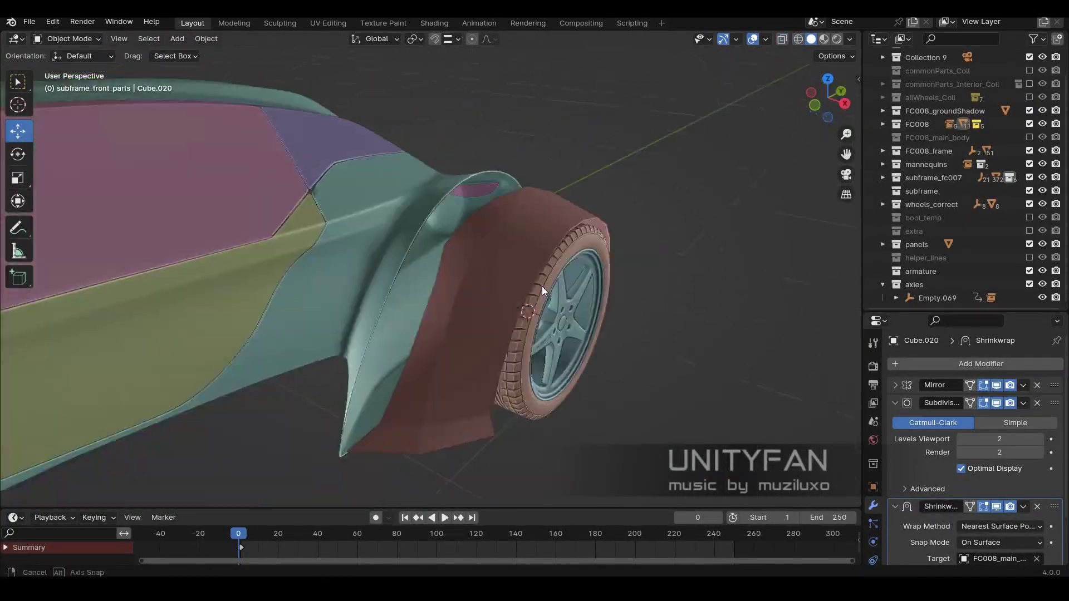
pyautogui.moveTo(543, 287); pyautogui.dragTo(653, 295, button='middle')
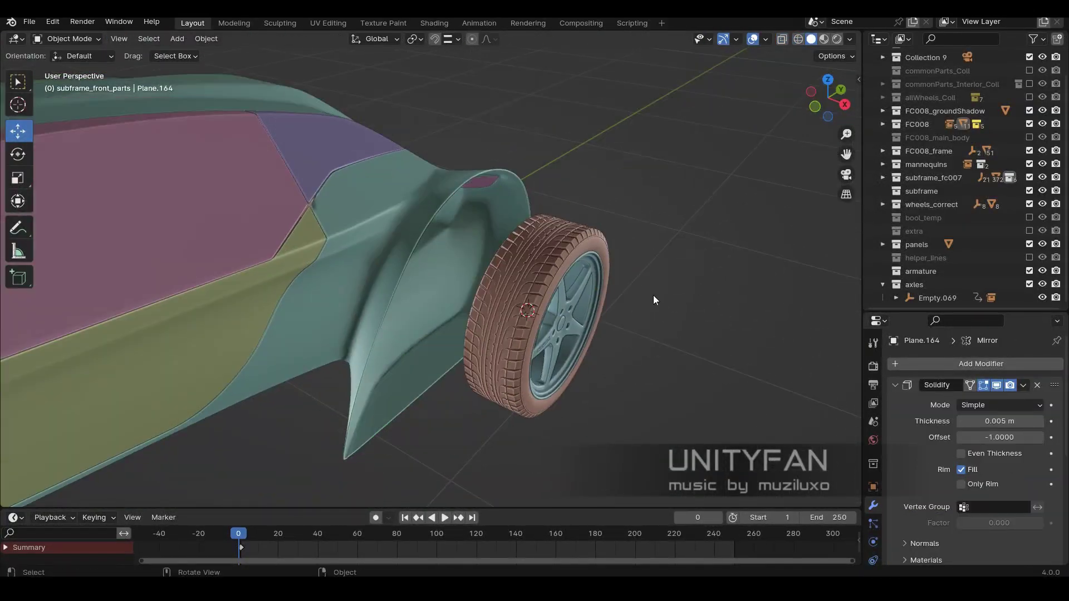
# Toggle the FC008 collection, give Cube.020 the body material, and show its modifiers.
pyautogui.click(1029, 125)
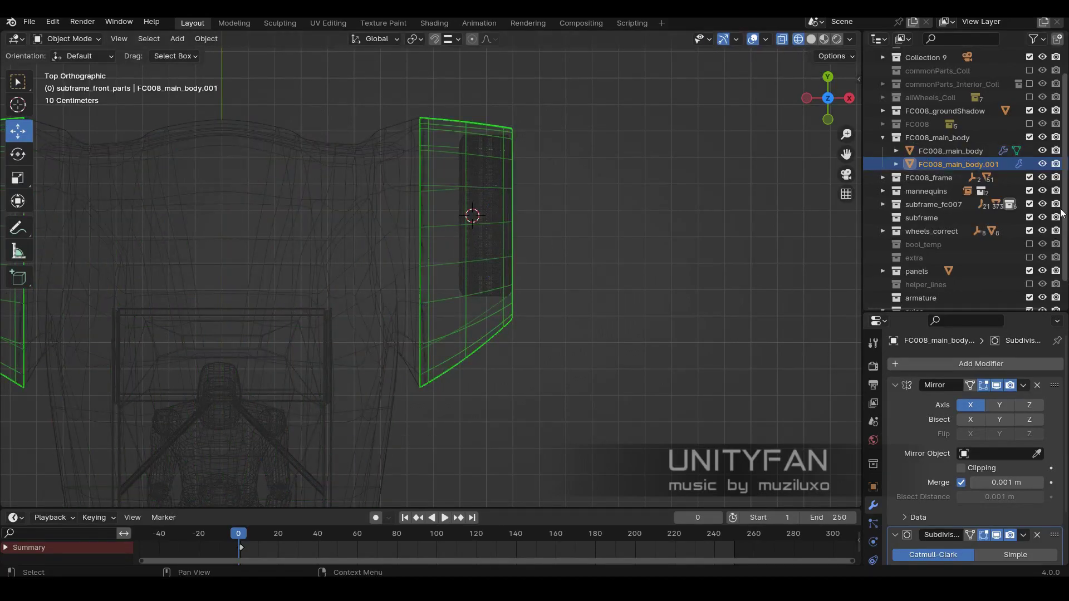
pyautogui.click(1030, 125)
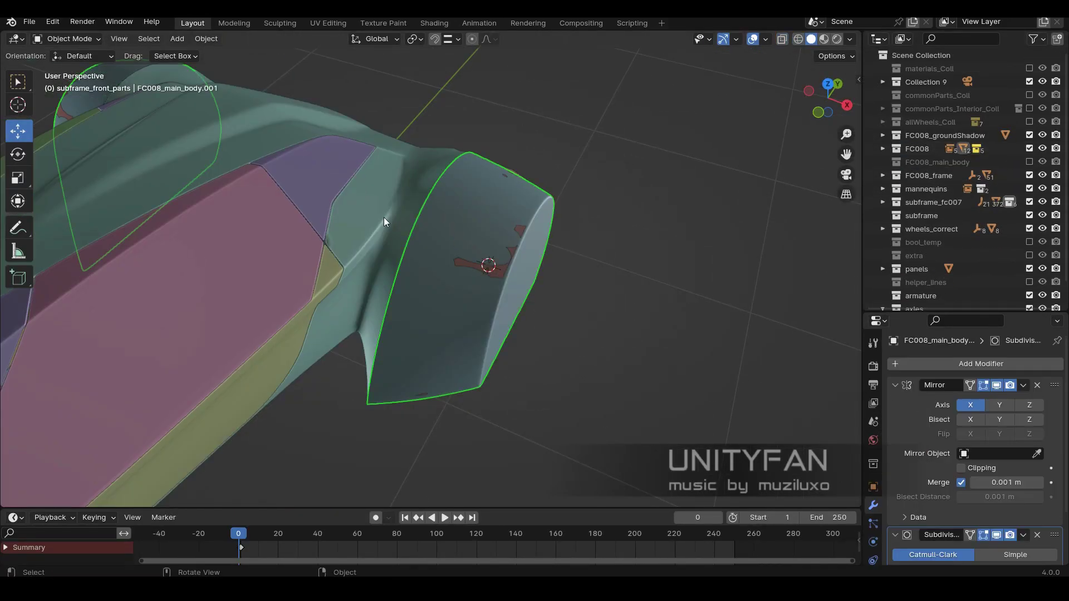
pyautogui.scroll(5, 492, 300)
pyautogui.moveTo(915, 367); pyautogui.dragTo(856, 421)
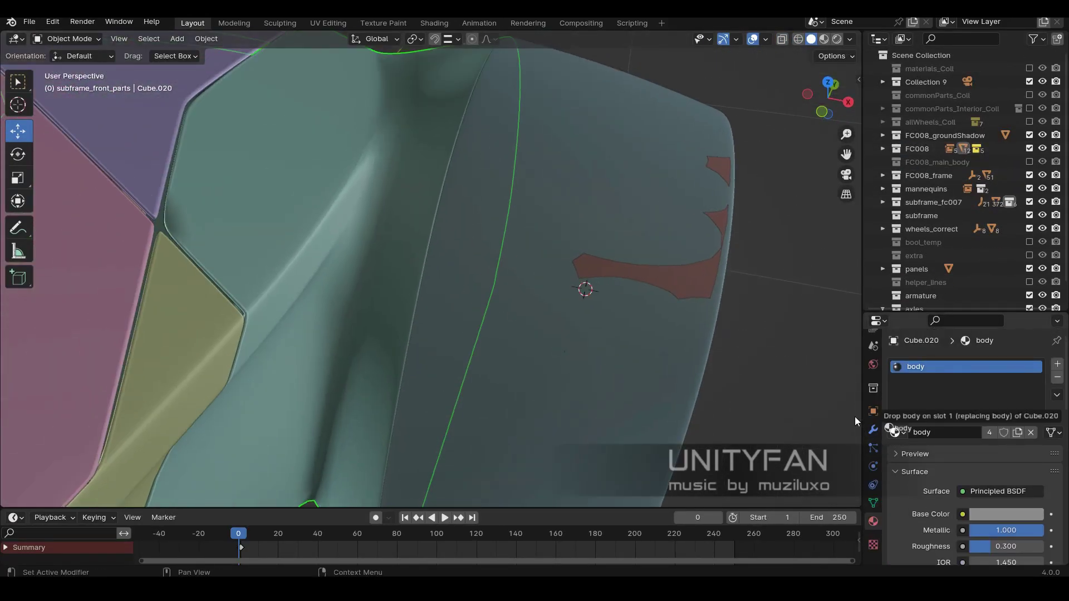
pyautogui.moveTo(539, 163); pyautogui.dragTo(543, 171)
pyautogui.click(873, 430)
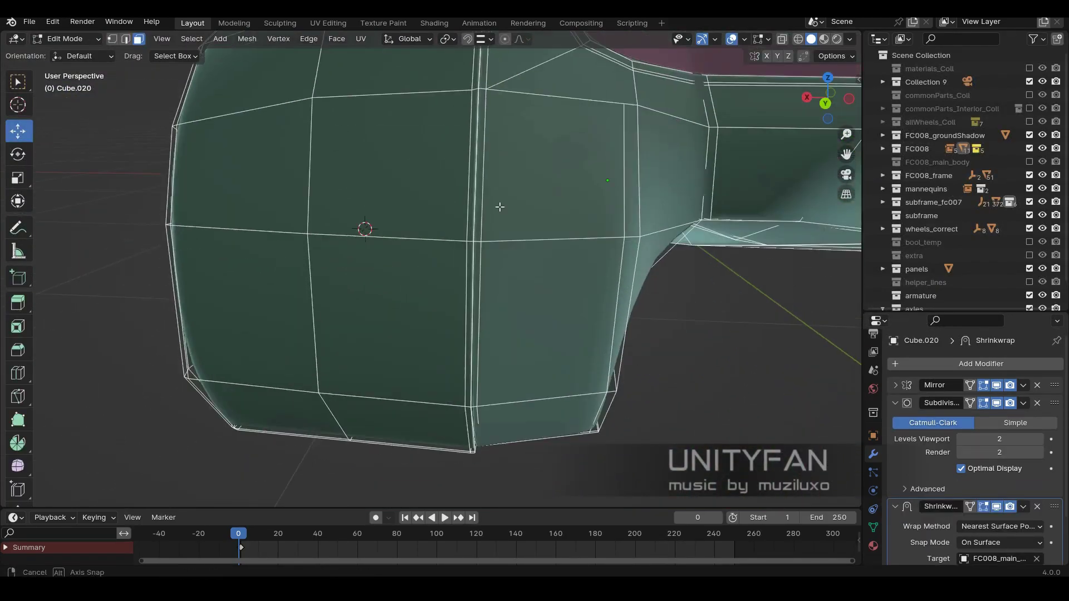
pyautogui.moveTo(499, 208); pyautogui.dragTo(502, 228, button='middle')
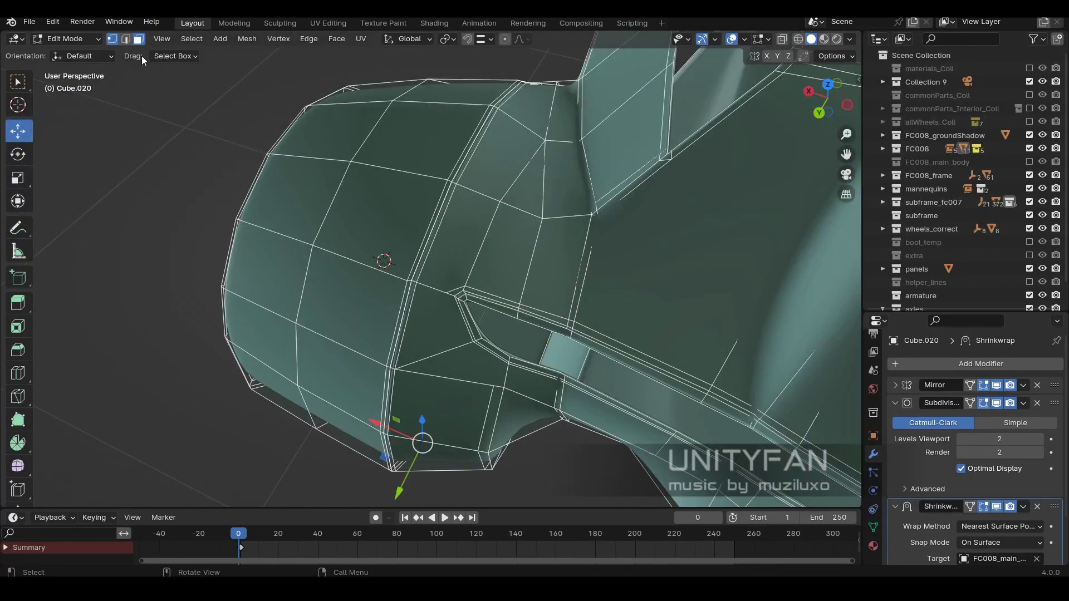
# Merge the fender's overlapping vertices by distance, delete the extra face row, and move the geometry.
pyautogui.click(475, 289)
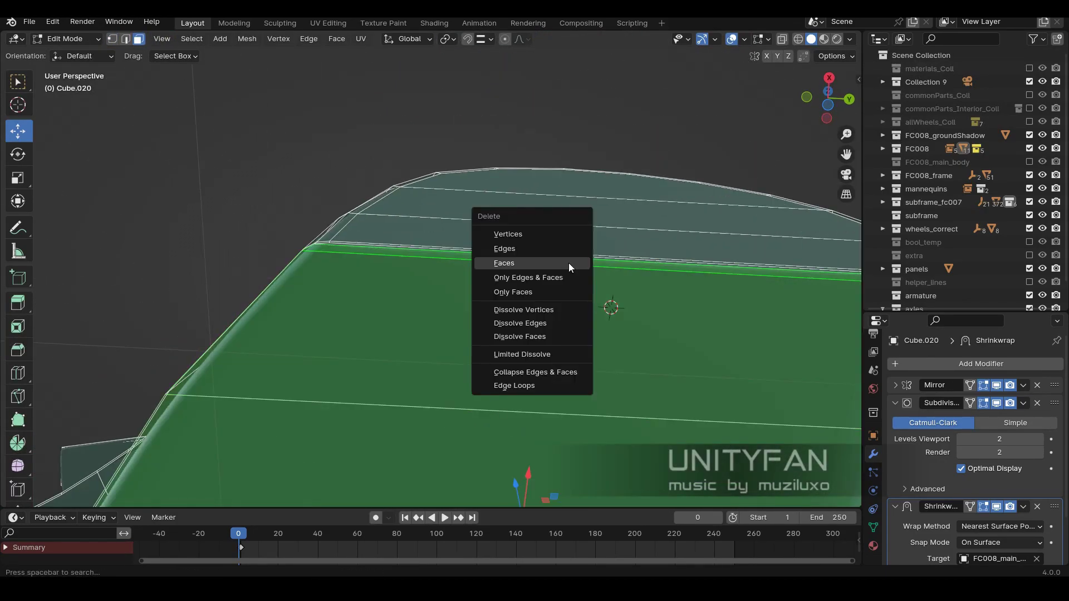
pyautogui.click(569, 265)
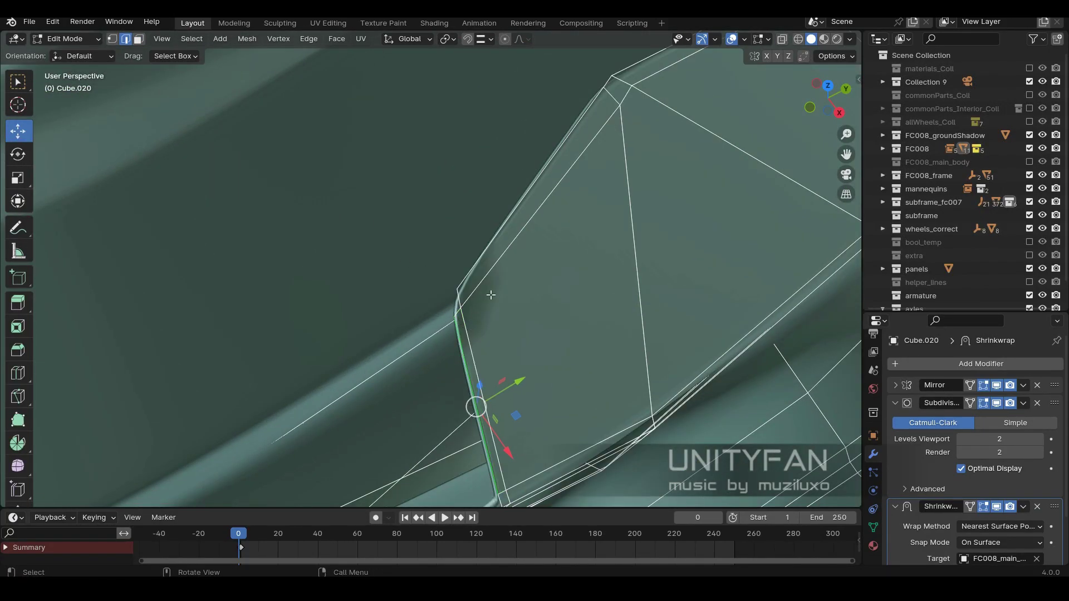
pyautogui.press('g')
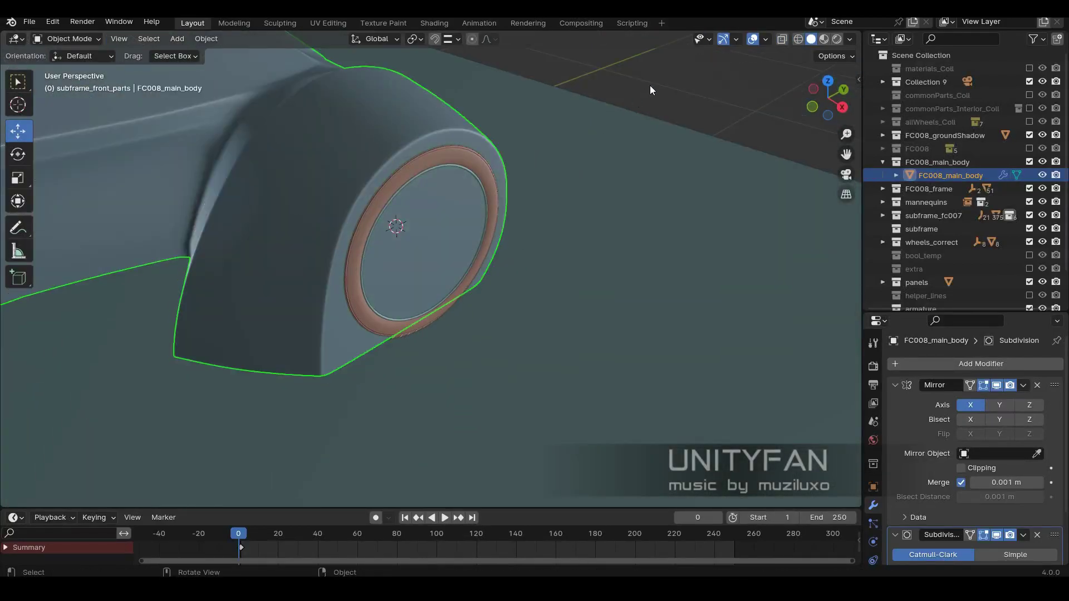
# Orbit and zoom around the car to inspect the front fender and rear pink panel.
pyautogui.moveTo(654, 183); pyautogui.dragTo(412, 185, button='middle')
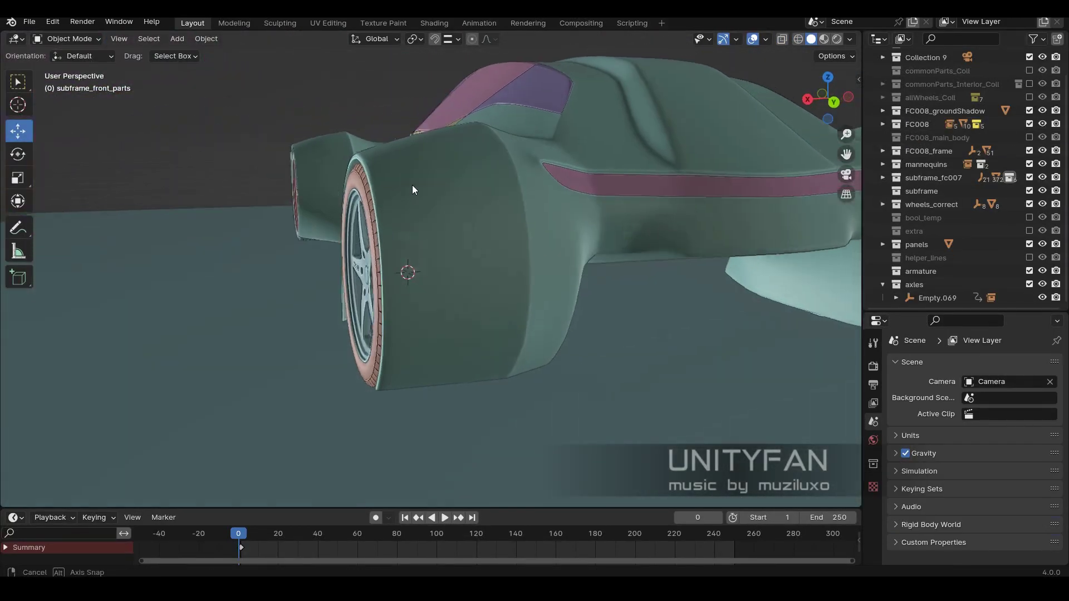
pyautogui.scroll(4, 440, 222)
pyautogui.scroll(-3, 467, 259)
pyautogui.moveTo(467, 259); pyautogui.dragTo(700, 239, button='middle')
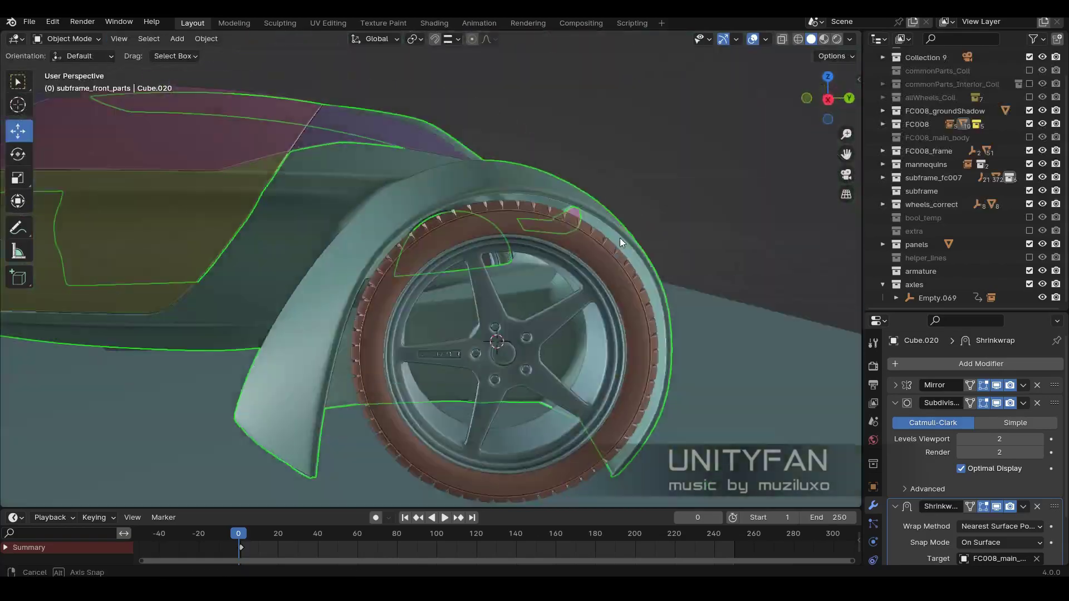
pyautogui.scroll(4, 410, 264)
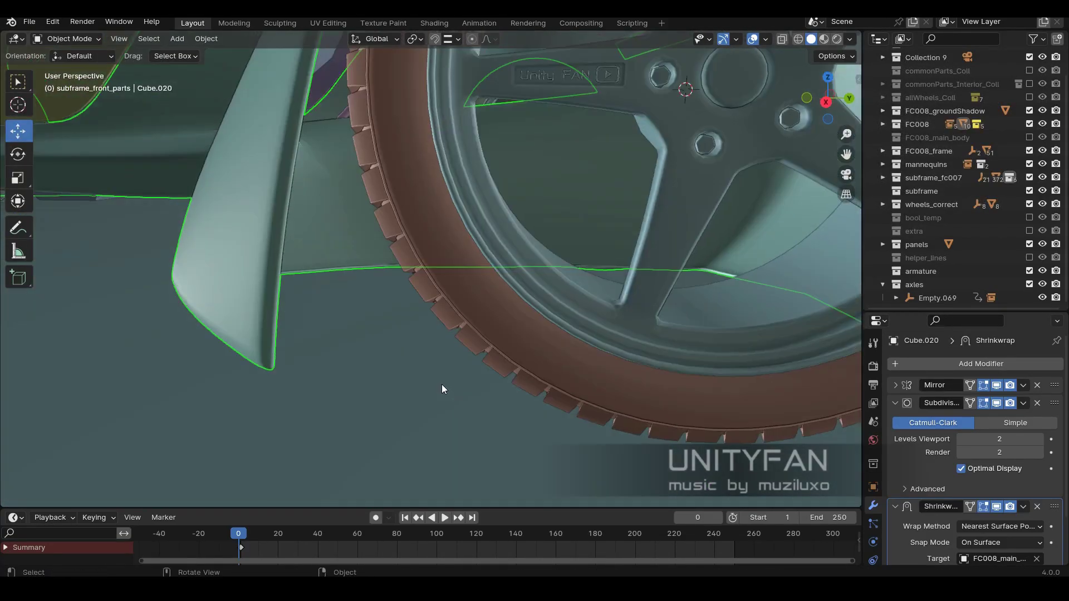
pyautogui.scroll(-3, 442, 388)
pyautogui.moveTo(432, 349)
pyautogui.mouseDown(button='middle')
pyautogui.moveTo(629, 267)
pyautogui.moveTo(630, 340)
pyautogui.moveTo(516, 350)
pyautogui.moveTo(672, 367)
pyautogui.moveTo(640, 292)
pyautogui.moveTo(680, 290)
pyautogui.moveTo(267, 534)
pyautogui.mouseUp(button='middle')
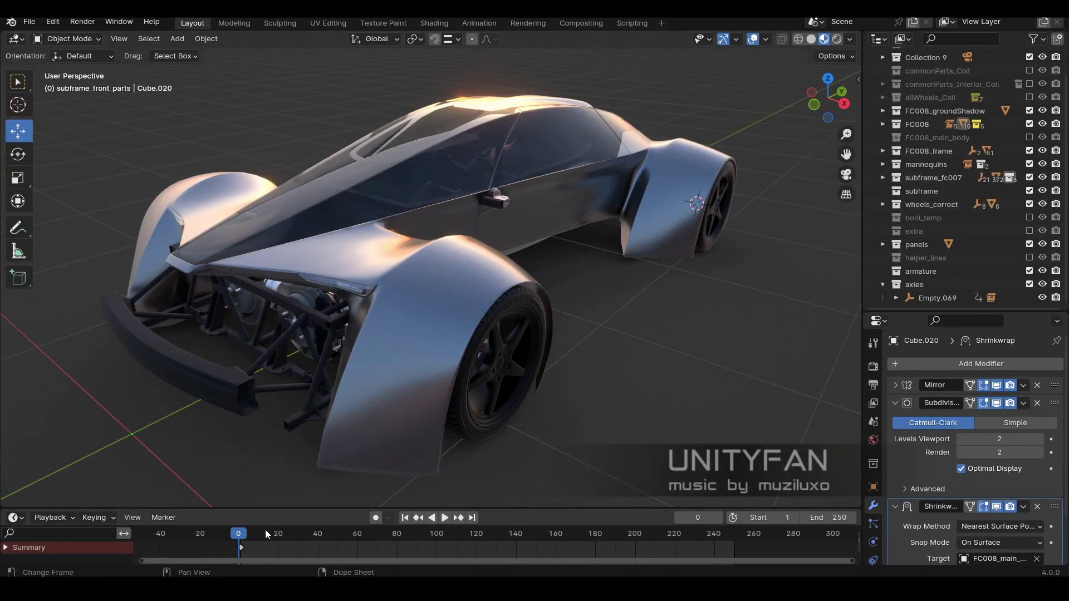
pyautogui.moveTo(596, 501)
pyautogui.mouseDown(button='middle')
pyautogui.moveTo(588, 315)
pyautogui.moveTo(427, 240)
pyautogui.mouseUp(button='middle')
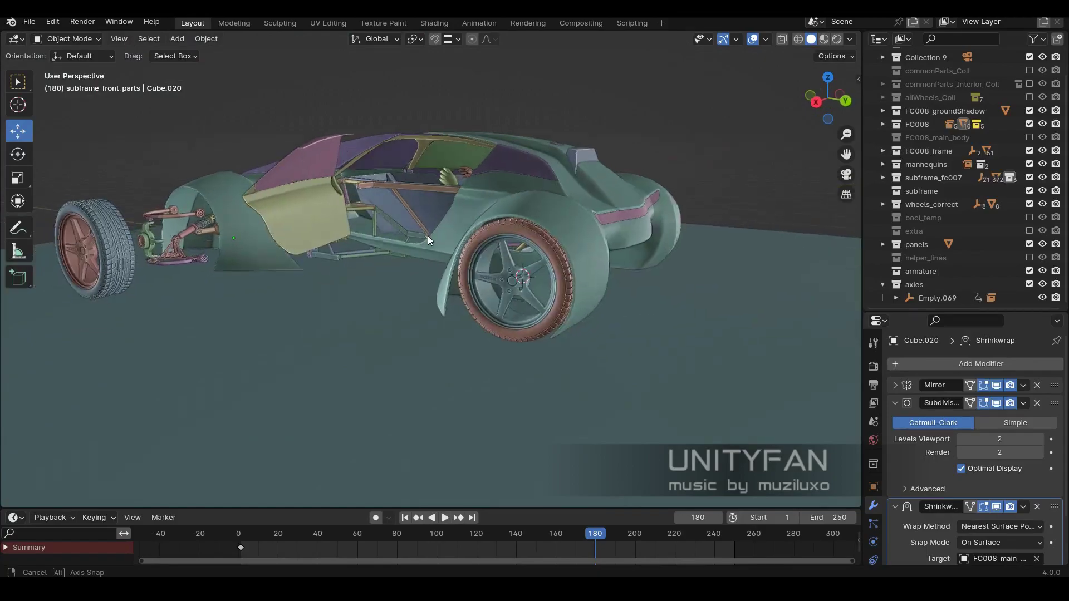
pyautogui.moveTo(437, 410)
pyautogui.mouseDown(button='middle')
pyautogui.moveTo(655, 292)
pyautogui.moveTo(567, 226)
pyautogui.mouseUp(button='middle')
pyautogui.scroll(5, 488, 236)
pyautogui.scroll(3, 489, 237)
# Show only the FC008_main_body collection, turn off the subdivision preview, and edit the body mesh.
pyautogui.click(1029, 124)
pyautogui.click(1029, 137)
pyautogui.click(538, 282)
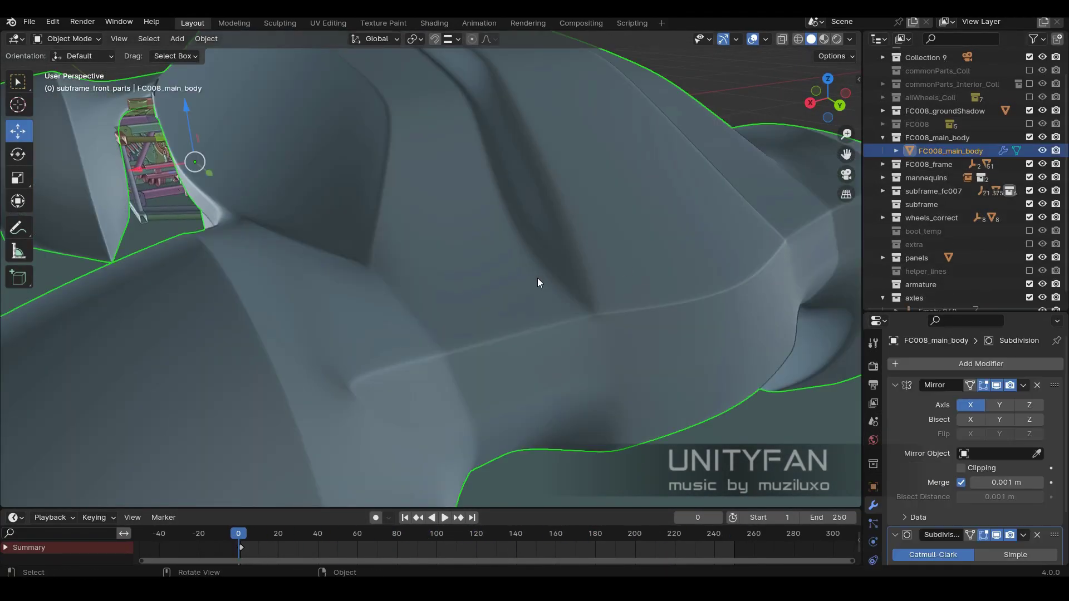
pyautogui.click(997, 535)
pyautogui.press('Tab')
# Dissolve the edge loop running along the body's side panel.
pyautogui.moveTo(411, 265)
pyautogui.mouseDown(button='middle')
pyautogui.moveTo(419, 342)
pyautogui.moveTo(428, 334)
pyautogui.mouseUp(button='middle')
pyautogui.scroll(-5, 746, 252)
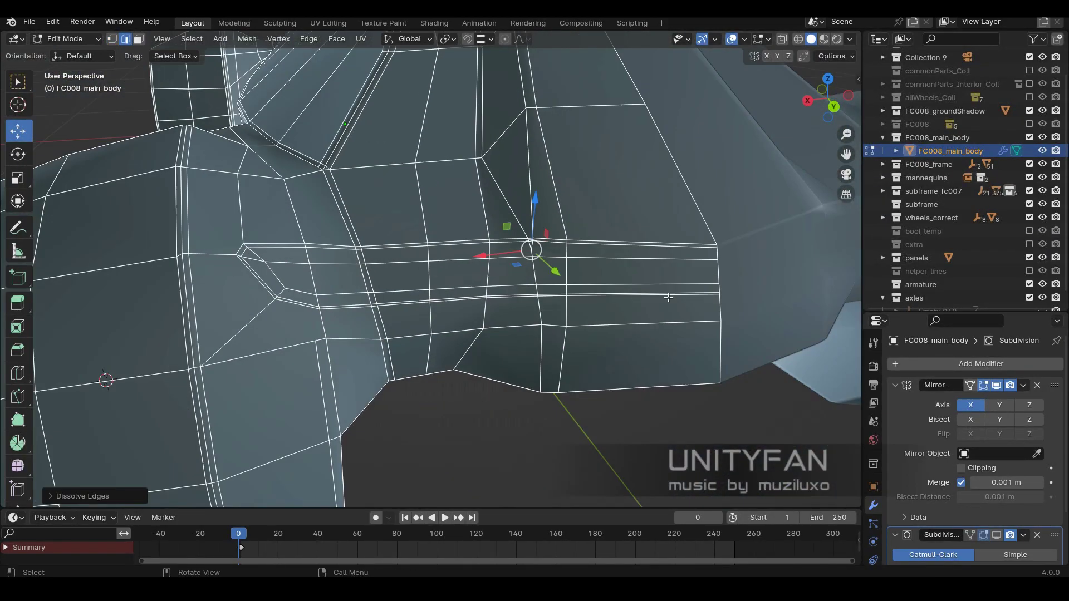
pyautogui.scroll(5, 679, 315)
pyautogui.press('x')
pyautogui.click(678, 316)
pyautogui.scroll(-4, 678, 316)
pyautogui.scroll(3, 619, 296)
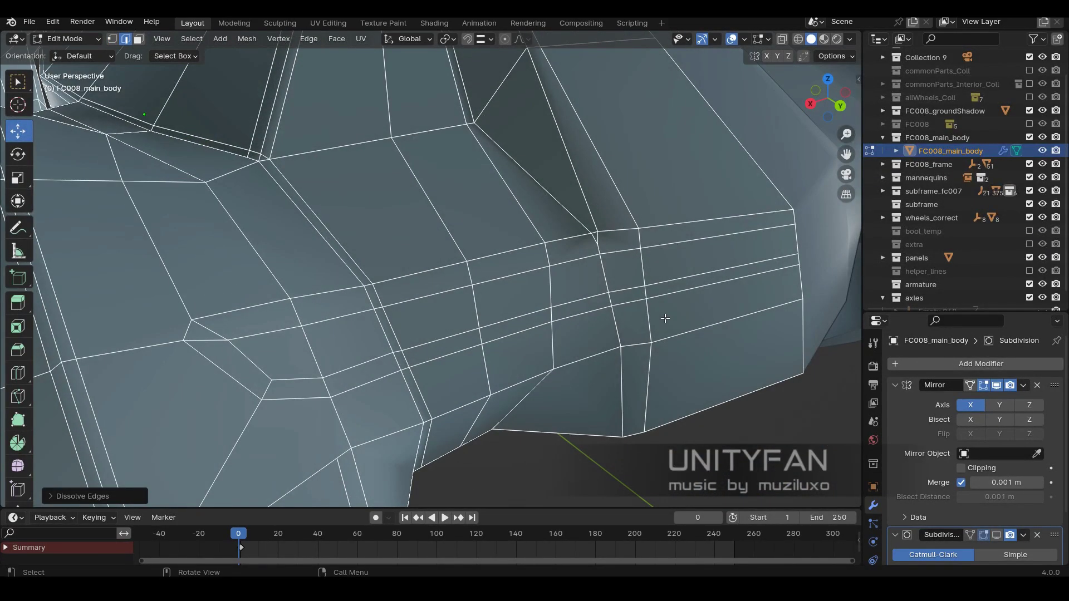
pyautogui.scroll(2, 521, 291)
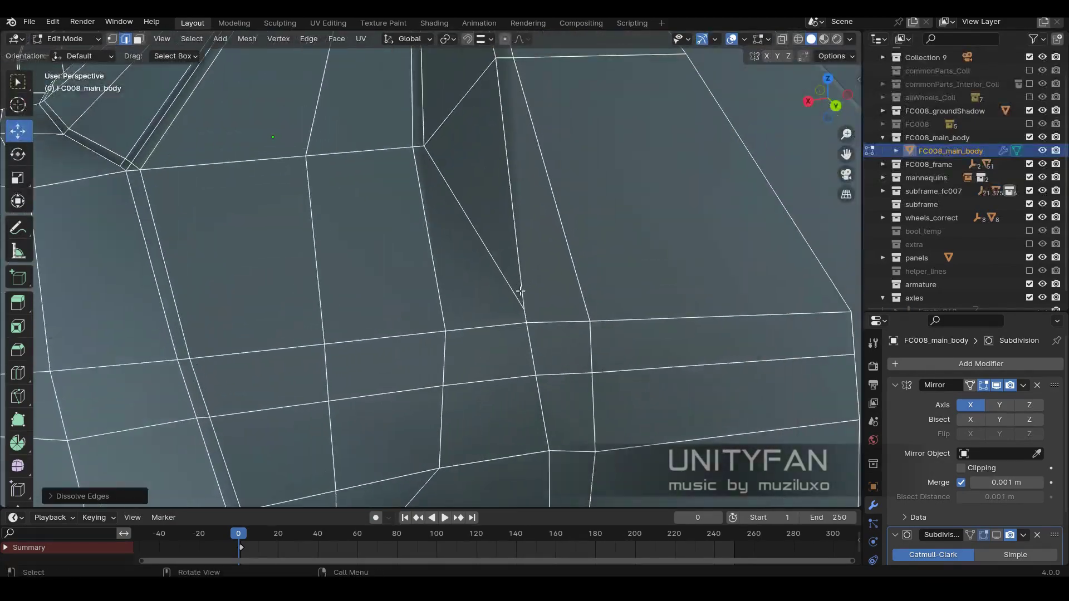
pyautogui.scroll(-5, 520, 291)
# Reposition a body vertex and add a knife cut across the body.
pyautogui.moveTo(489, 306)
pyautogui.mouseDown(button='middle')
pyautogui.moveTo(423, 290)
pyautogui.moveTo(434, 326)
pyautogui.mouseUp(button='middle')
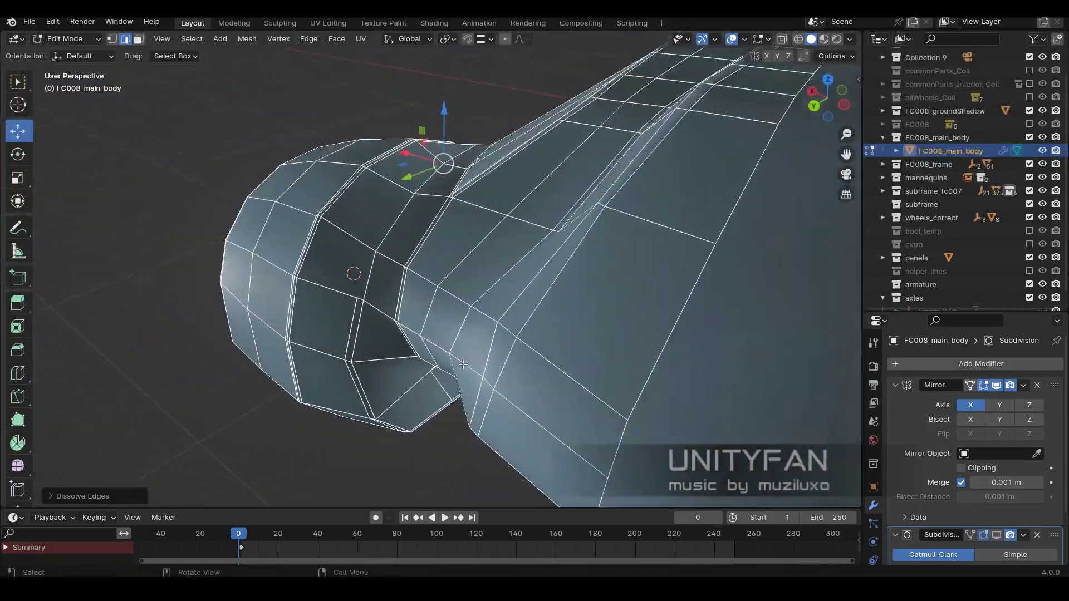
pyautogui.moveTo(434, 326); pyautogui.dragTo(122, 43, button='middle')
pyautogui.moveTo(414, 199); pyautogui.dragTo(409, 285)
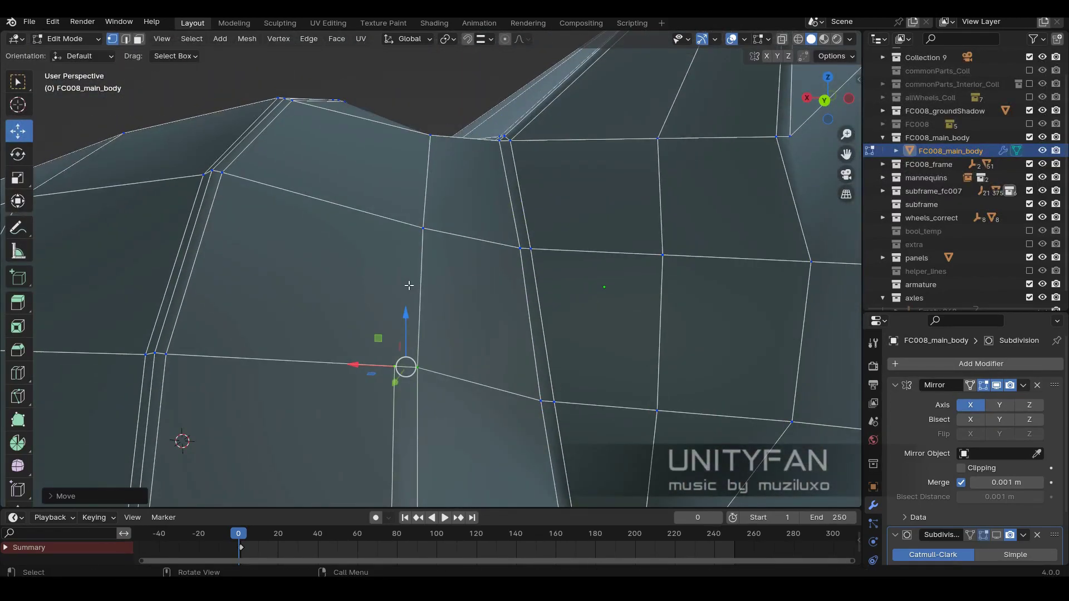
pyautogui.scroll(-3, 369, 125)
pyautogui.press('Return')
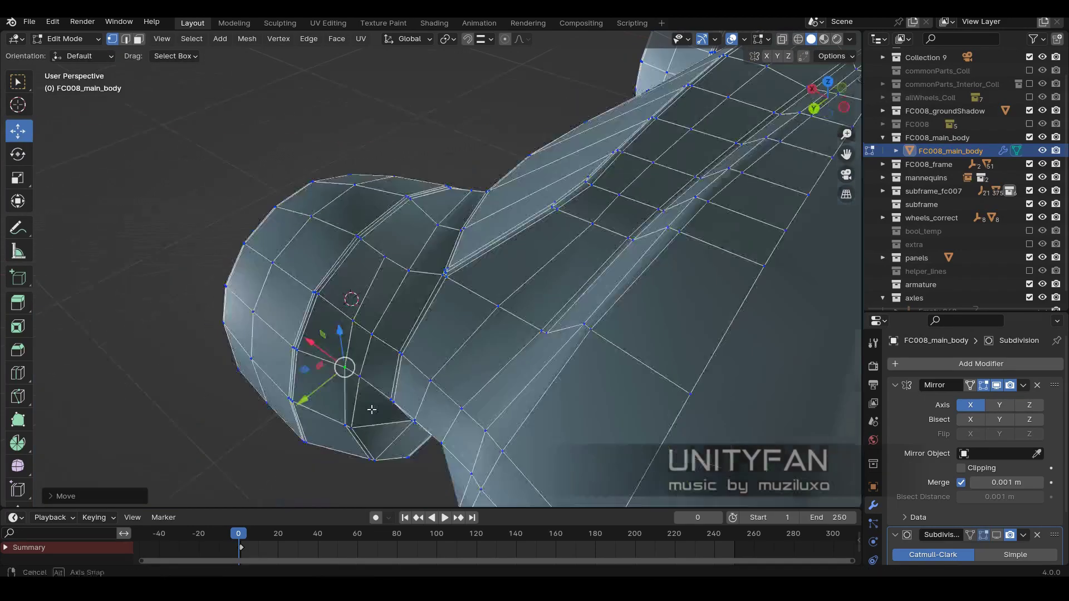
# Dissolve two sets of unwanted edges on the front fender.
pyautogui.moveTo(372, 410); pyautogui.dragTo(461, 418, button='middle')
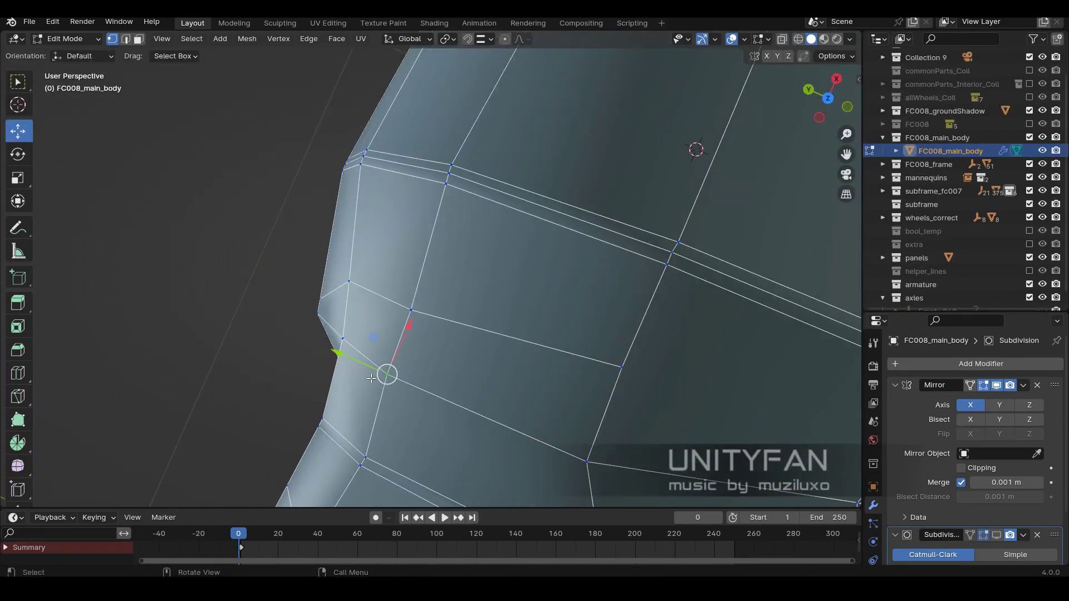
pyautogui.moveTo(370, 379); pyautogui.dragTo(452, 265, button='middle')
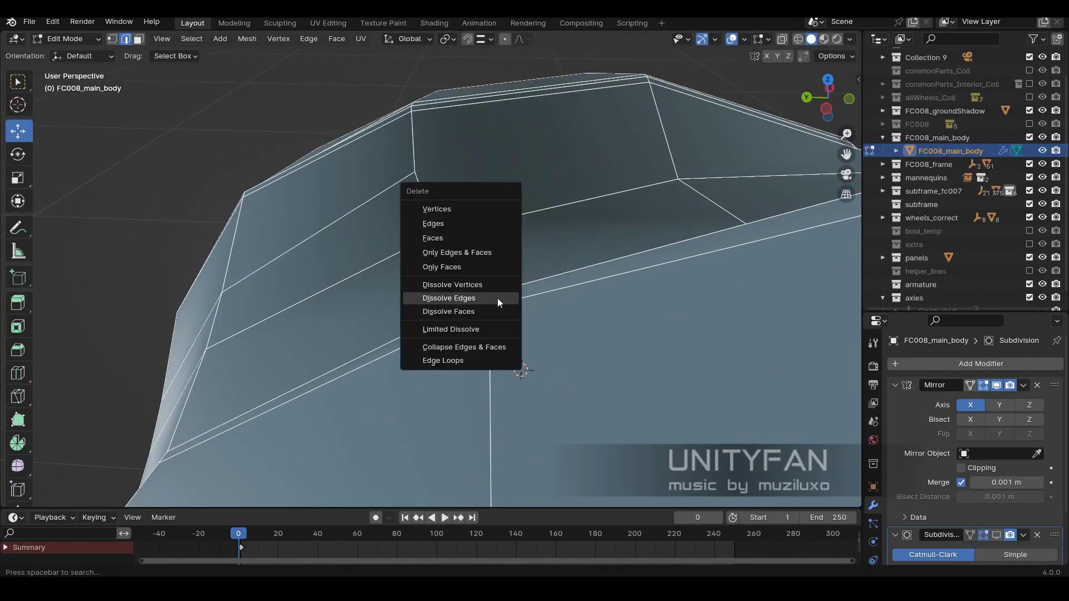
pyautogui.click(496, 298)
pyautogui.moveTo(497, 298)
pyautogui.mouseDown(button='middle')
pyautogui.moveTo(598, 296)
pyautogui.moveTo(525, 347)
pyautogui.mouseUp(button='middle')
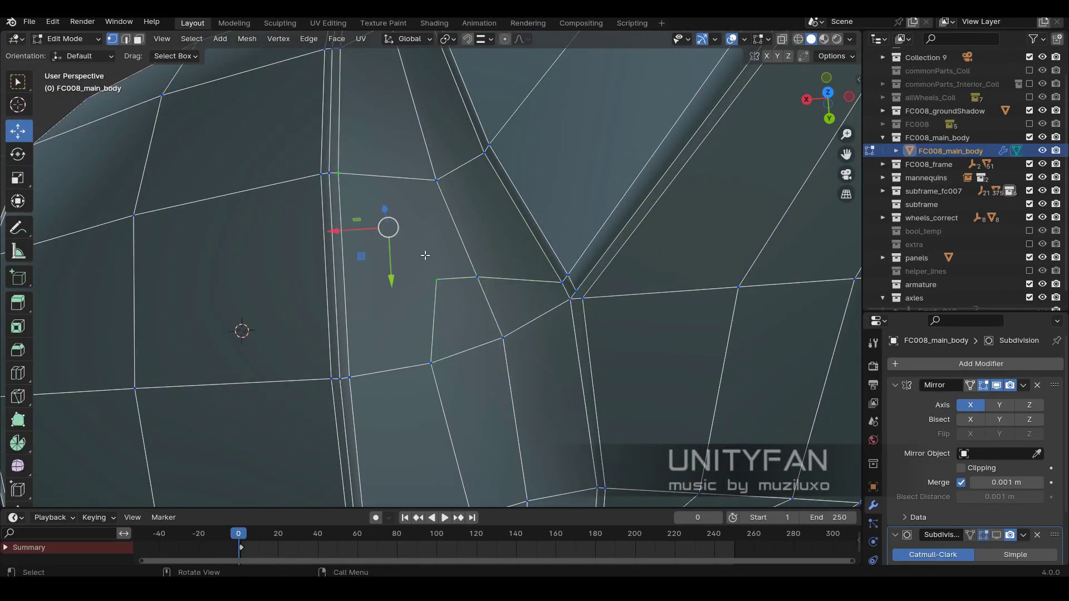
pyautogui.moveTo(425, 255); pyautogui.dragTo(114, 50, button='middle')
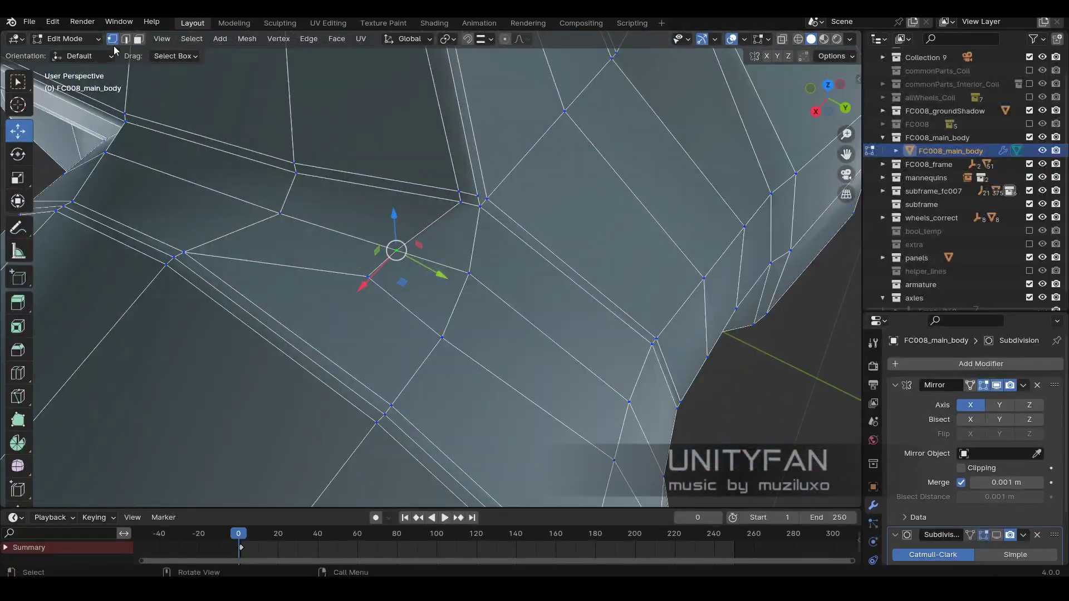
pyautogui.click(427, 187)
pyautogui.moveTo(427, 187); pyautogui.dragTo(476, 295, button='middle')
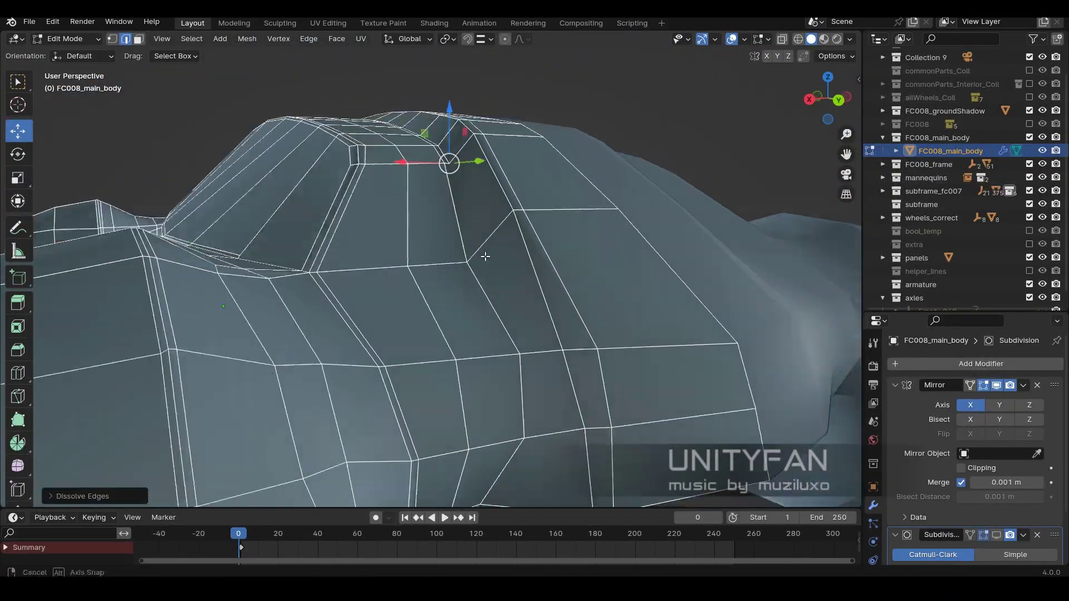
pyautogui.moveTo(485, 256); pyautogui.dragTo(418, 192, button='middle')
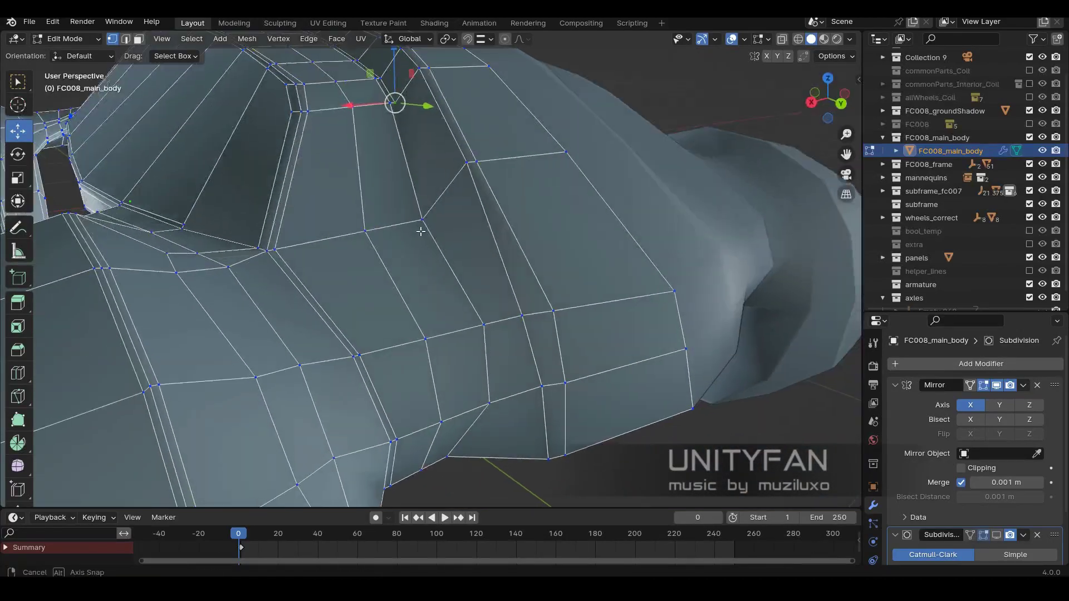
# In vertex mode, fix the knife cut point on the fender edge and inspect the mesh.
pyautogui.press('1')
pyautogui.click(457, 221)
pyautogui.moveTo(458, 223); pyautogui.dragTo(492, 281, button='middle')
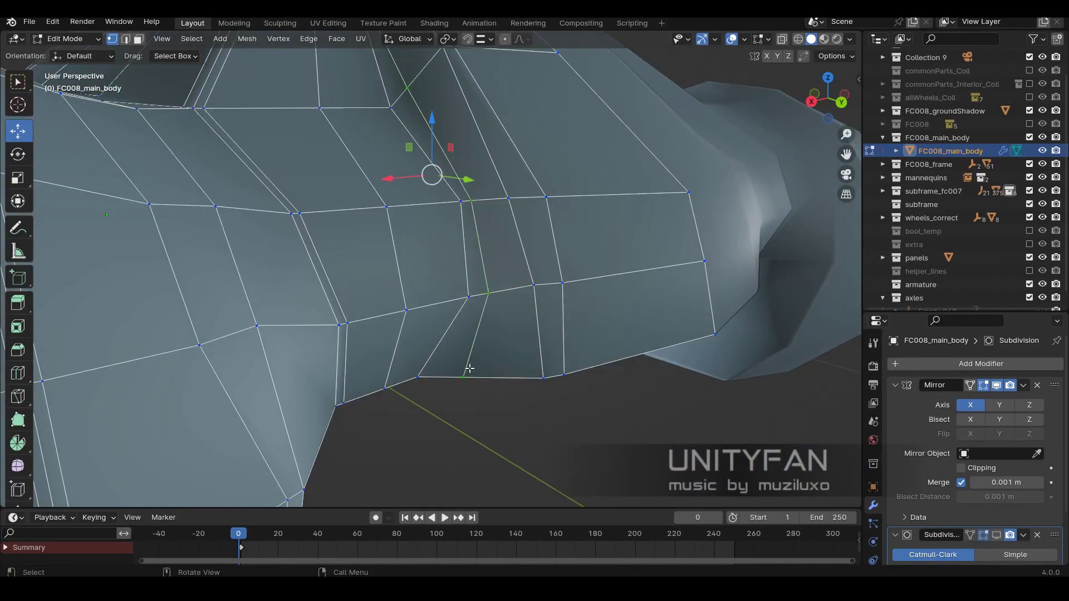
pyautogui.moveTo(469, 368); pyautogui.dragTo(533, 277, button='middle')
pyautogui.moveTo(368, 336); pyautogui.dragTo(495, 226, button='middle')
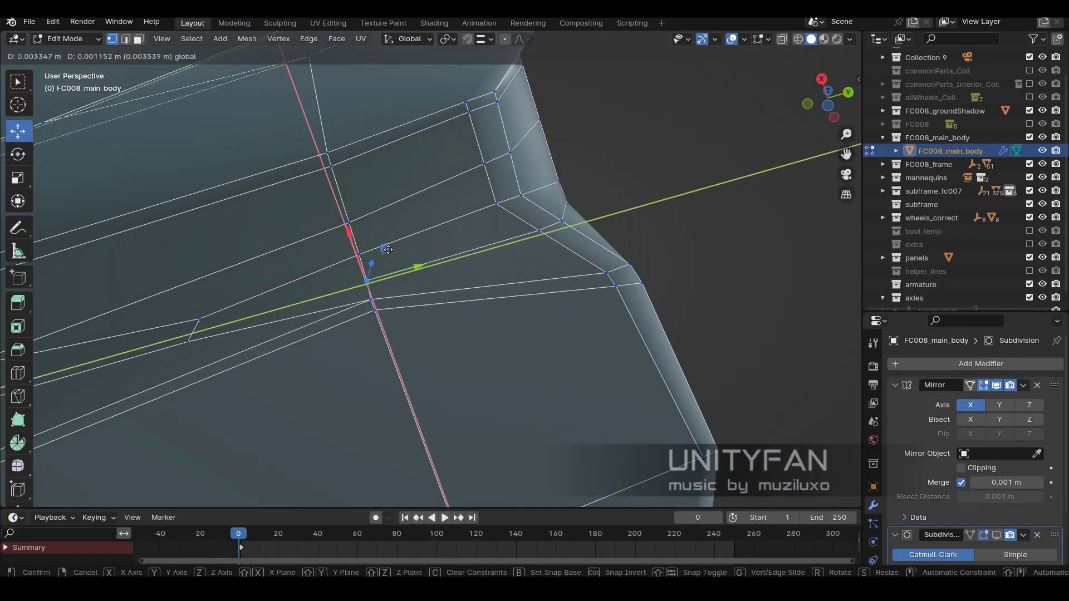
pyautogui.moveTo(544, 169); pyautogui.dragTo(537, 405, button='middle')
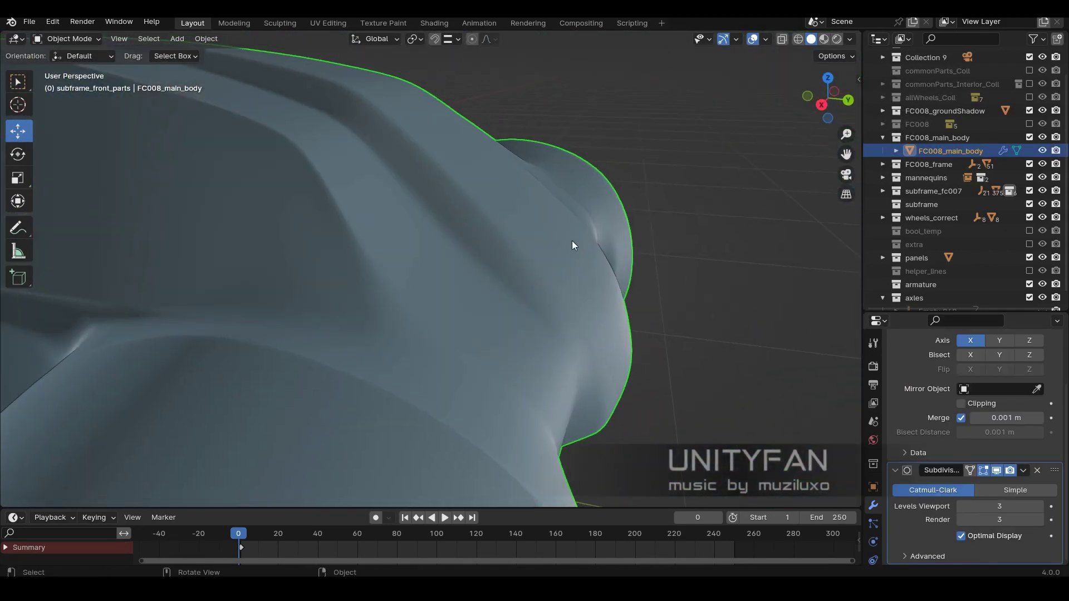
# Set the viewport shading to show the body red with highlights.
pyautogui.click(849, 39)
pyautogui.click(837, 290)
pyautogui.moveTo(540, 284)
pyautogui.mouseDown(button='middle')
pyautogui.moveTo(559, 316)
pyautogui.moveTo(374, 337)
pyautogui.mouseUp(button='middle')
# Compare the fender's see-through wireframe mesh with the smoothed body.
pyautogui.press('Tab')
pyautogui.hotkey('shift', 'z')
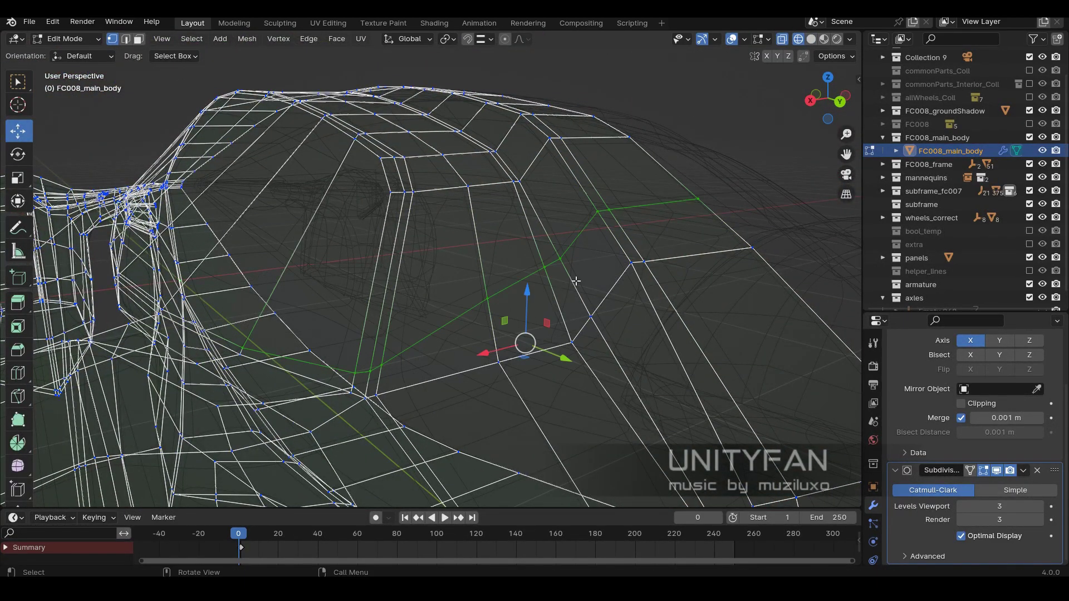
pyautogui.moveTo(576, 281); pyautogui.dragTo(668, 222, button='middle')
pyautogui.hotkey('shift', 'z')
pyautogui.hotkey('shift', 'z')
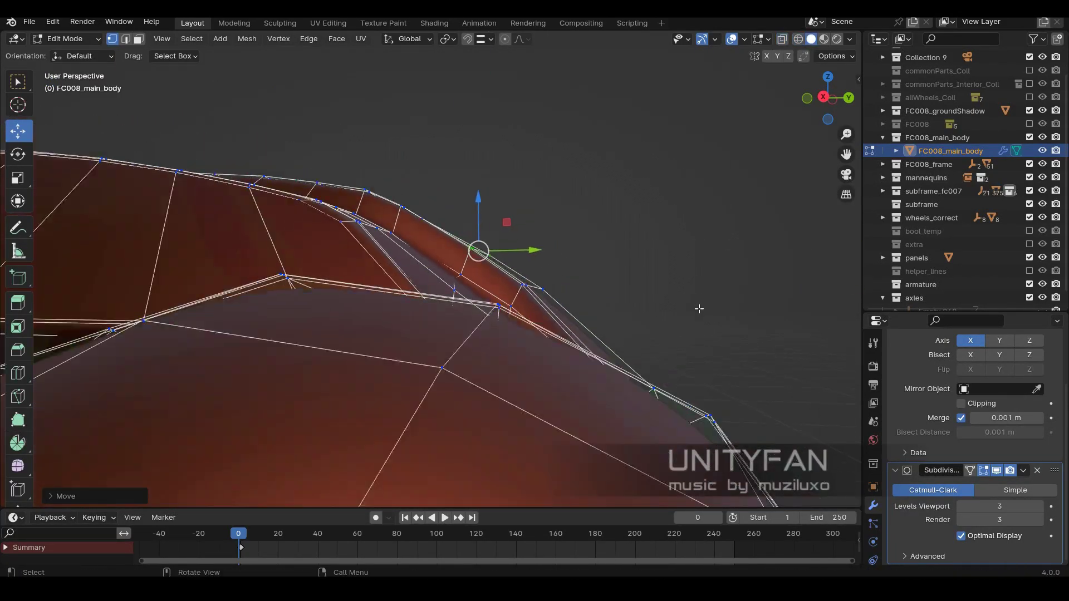
pyautogui.press('Tab')
pyautogui.hotkey('shift', 'z')
pyautogui.moveTo(699, 309)
pyautogui.mouseDown(button='middle')
pyautogui.moveTo(566, 310)
pyautogui.moveTo(514, 354)
pyautogui.moveTo(645, 210)
pyautogui.moveTo(432, 338)
pyautogui.moveTo(537, 373)
pyautogui.mouseUp(button='middle')
# Adjust fender vertices, switching between solid and wireframe views to check them.
pyautogui.press('Tab')
pyautogui.hotkey('shift', 'z')
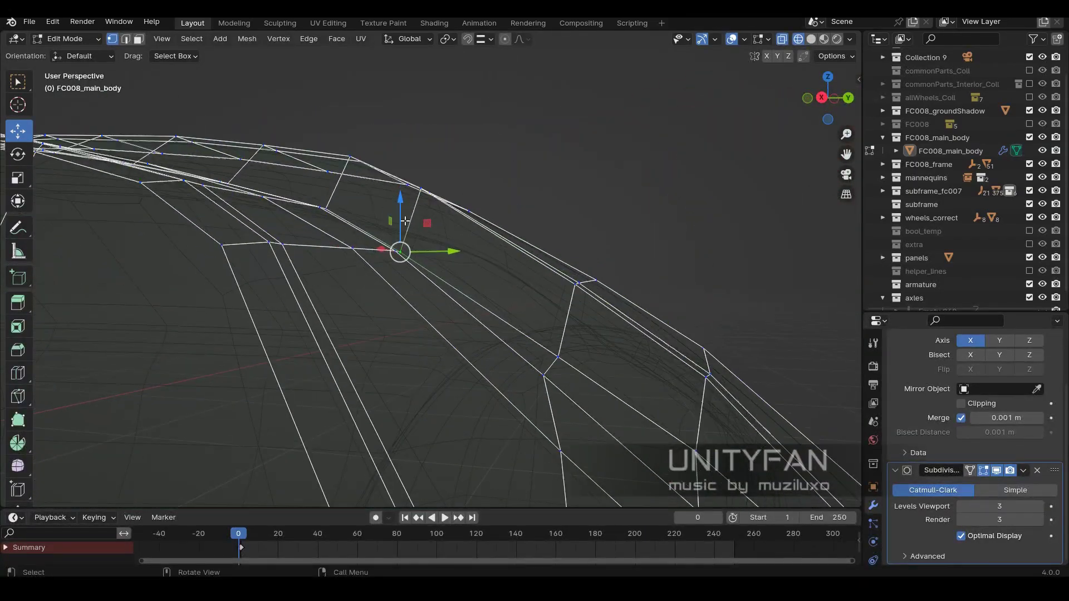
pyautogui.click(602, 337)
pyautogui.moveTo(601, 336)
pyautogui.mouseDown(button='middle')
pyautogui.moveTo(470, 339)
pyautogui.moveTo(473, 317)
pyautogui.mouseUp(button='middle')
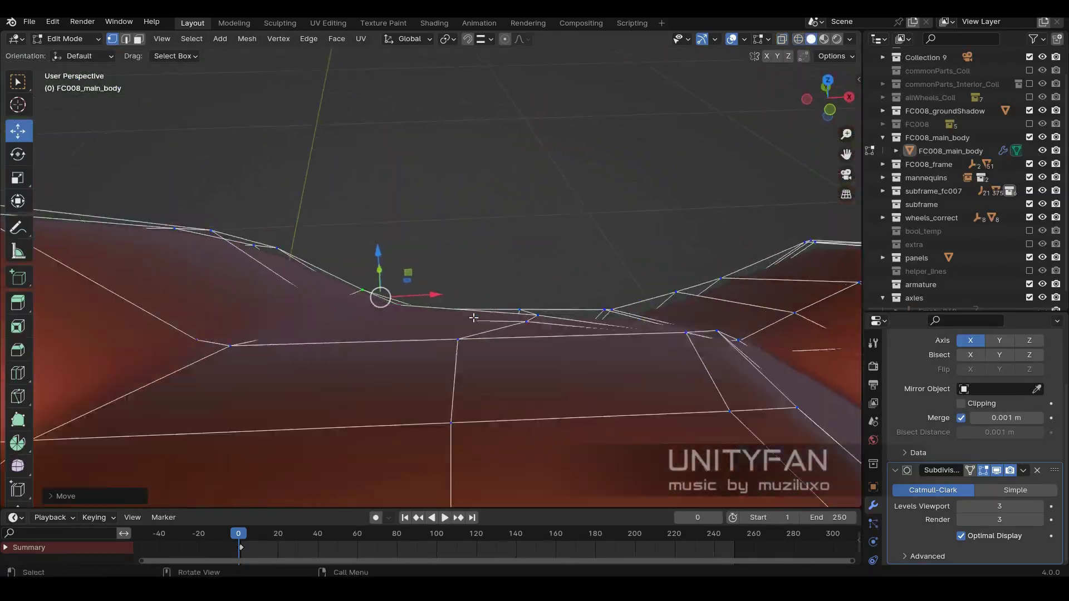
pyautogui.moveTo(341, 273); pyautogui.dragTo(373, 258, button='middle')
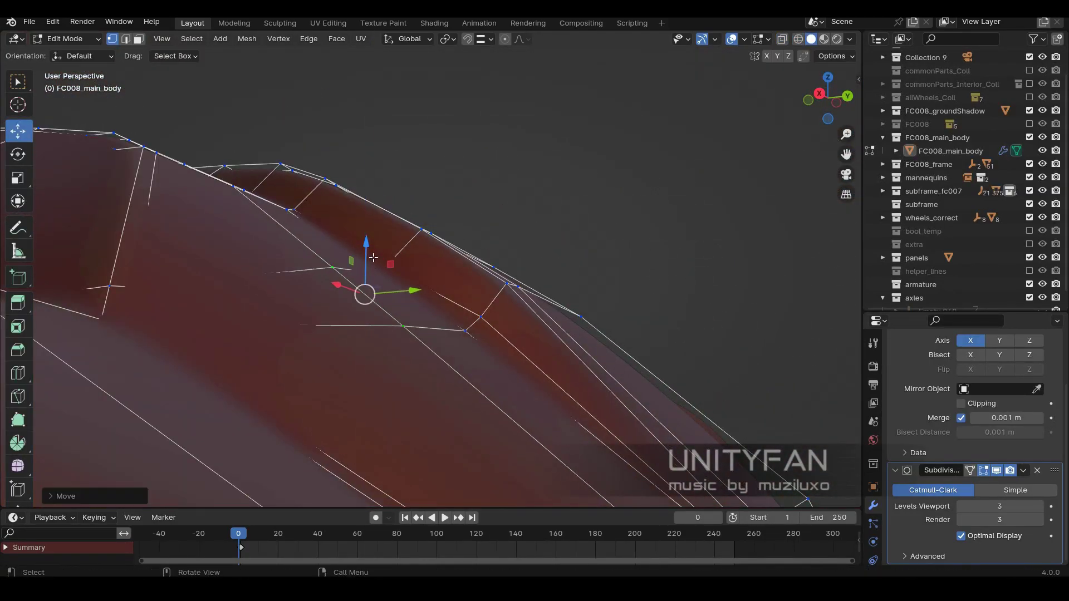
pyautogui.hotkey('shift', 'z')
pyautogui.moveTo(411, 377)
pyautogui.mouseDown(button='middle')
pyautogui.moveTo(360, 433)
pyautogui.moveTo(670, 272)
pyautogui.moveTo(374, 283)
pyautogui.moveTo(539, 278)
pyautogui.moveTo(469, 312)
pyautogui.moveTo(550, 340)
pyautogui.moveTo(460, 274)
pyautogui.moveTo(514, 205)
pyautogui.mouseUp(button='middle')
pyautogui.hotkey('shift', 'z')
pyautogui.hotkey('shift', 'z')
pyautogui.hotkey('shift', 'z')
pyautogui.hotkey('shift', 'z')
pyautogui.press('Tab')
pyautogui.press('Tab')
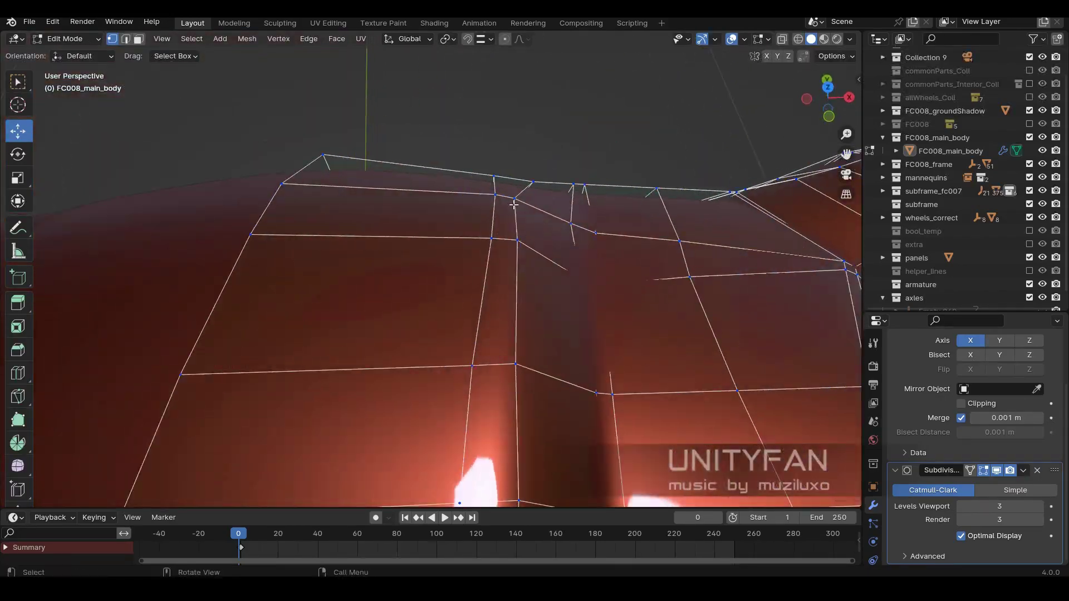
# From a top view, move the body's front edge vertices and check the smoothed shape.
pyautogui.moveTo(388, 174); pyautogui.dragTo(599, 303, button='middle')
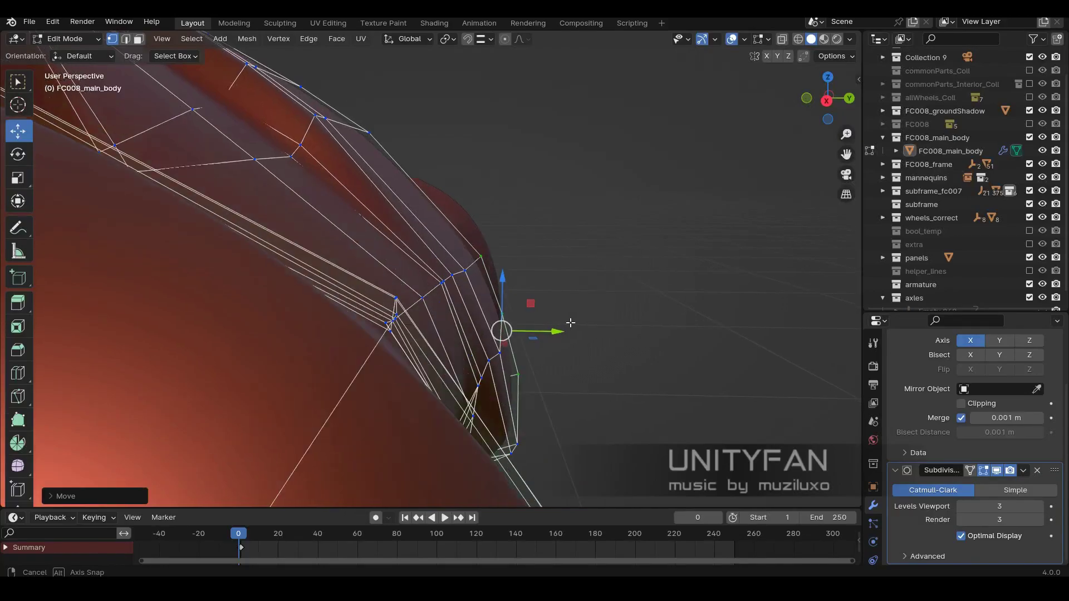
pyautogui.moveTo(581, 310)
pyautogui.mouseDown(button='middle')
pyautogui.moveTo(513, 349)
pyautogui.moveTo(539, 341)
pyautogui.mouseUp(button='middle')
pyautogui.press('Tab')
pyautogui.press('KP_7')
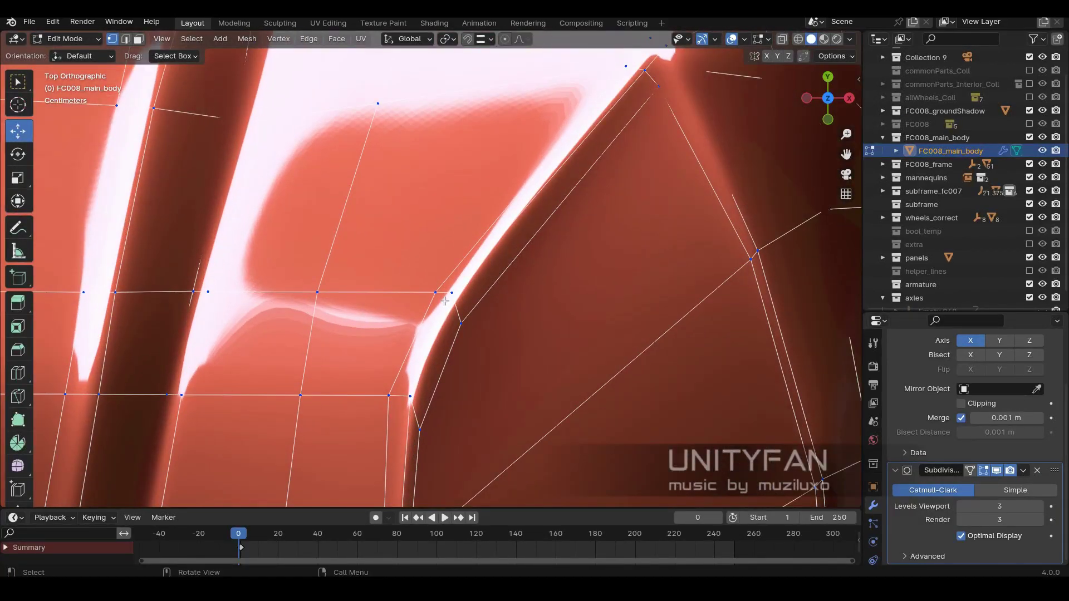
pyautogui.moveTo(746, 371)
pyautogui.mouseDown(button='middle')
pyautogui.moveTo(536, 234)
pyautogui.moveTo(508, 284)
pyautogui.mouseUp(button='middle')
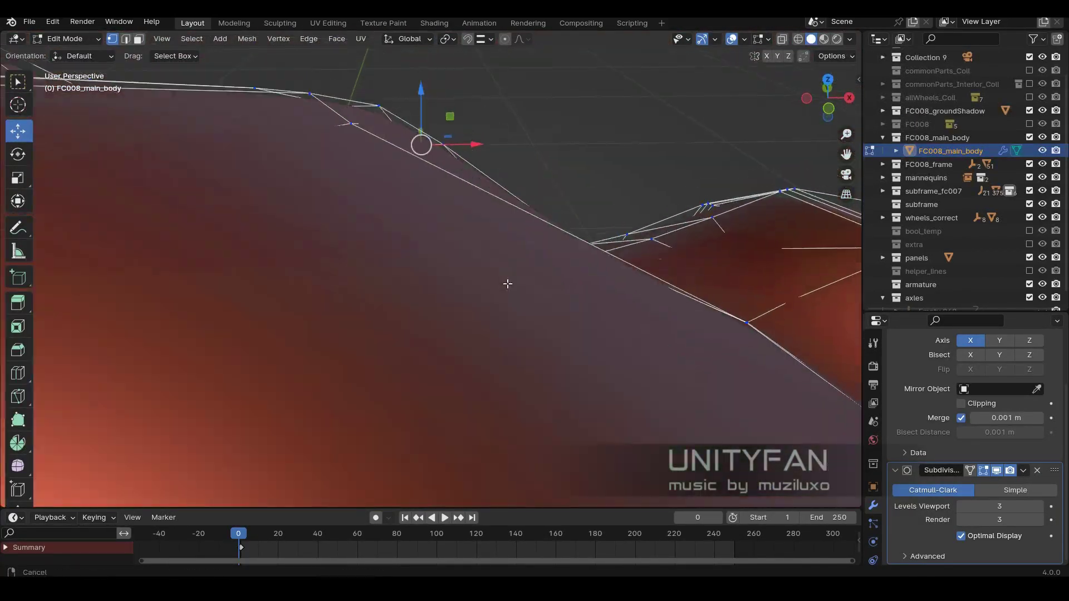
pyautogui.moveTo(362, 196)
pyautogui.mouseDown(button='middle')
pyautogui.moveTo(430, 219)
pyautogui.moveTo(506, 299)
pyautogui.mouseUp(button='middle')
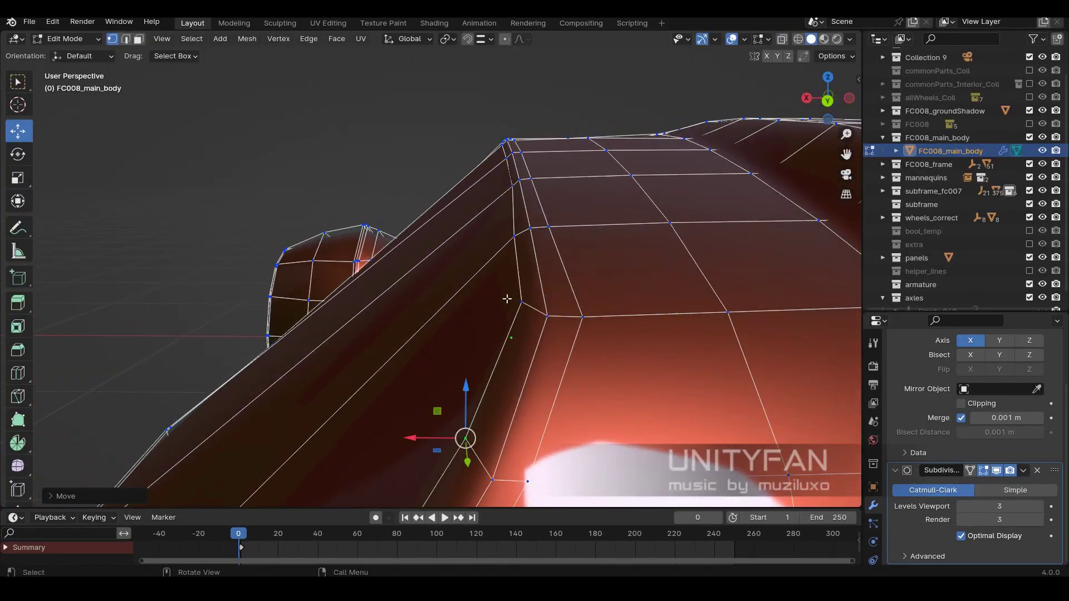
pyautogui.press('Escape')
pyautogui.press('Tab')
pyautogui.moveTo(502, 252)
pyautogui.mouseDown(button='middle')
pyautogui.moveTo(526, 378)
pyautogui.moveTo(626, 373)
pyautogui.moveTo(498, 313)
pyautogui.moveTo(454, 273)
pyautogui.moveTo(607, 301)
pyautogui.moveTo(543, 294)
pyautogui.mouseUp(button='middle')
# Add an extra knife cut across the fender.
pyautogui.press('Tab')
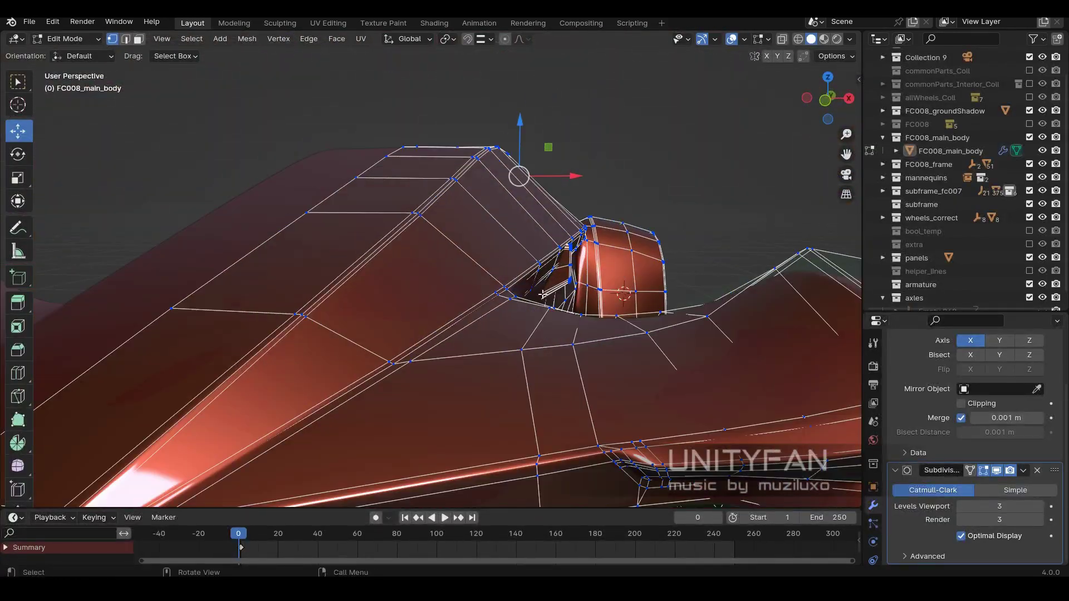
pyautogui.moveTo(269, 346); pyautogui.dragTo(329, 351, button='middle')
pyautogui.moveTo(485, 214); pyautogui.dragTo(378, 226, button='middle')
pyautogui.press('Return')
pyautogui.moveTo(684, 295)
pyautogui.mouseDown(button='middle')
pyautogui.moveTo(239, 150)
pyautogui.moveTo(473, 310)
pyautogui.moveTo(512, 274)
pyautogui.moveTo(534, 292)
pyautogui.moveTo(306, 203)
pyautogui.moveTo(385, 257)
pyautogui.mouseUp(button='middle')
pyautogui.press('Tab')
pyautogui.press('Tab')
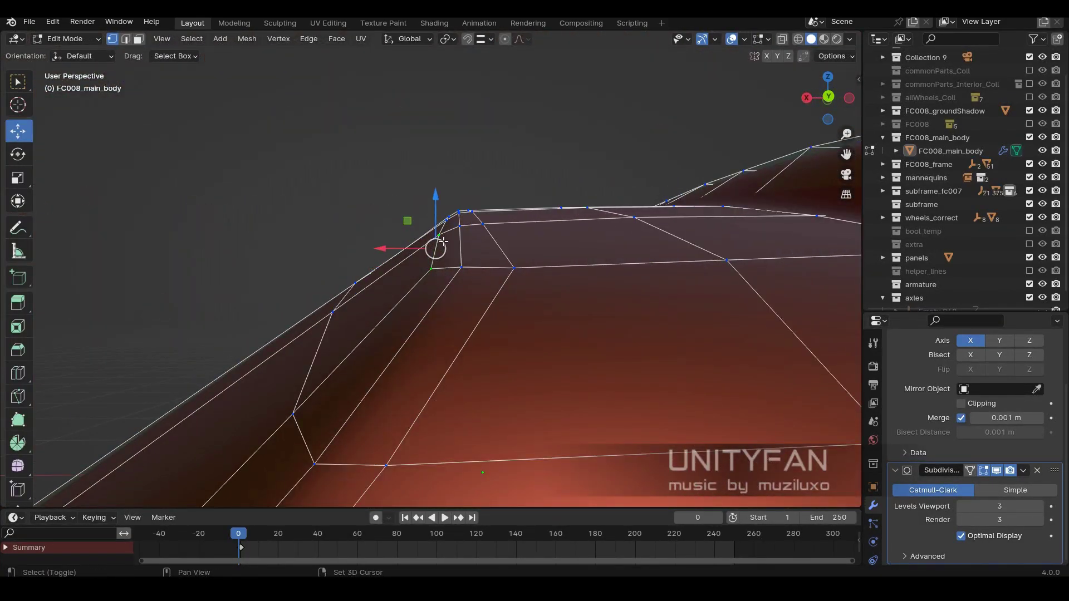
# Tweak the body's corner vertices in wireframe view, then return to Object Mode.
pyautogui.moveTo(472, 275)
pyautogui.mouseDown(button='middle')
pyautogui.moveTo(511, 293)
pyautogui.moveTo(517, 270)
pyautogui.mouseUp(button='middle')
pyautogui.hotkey('shift', 'z')
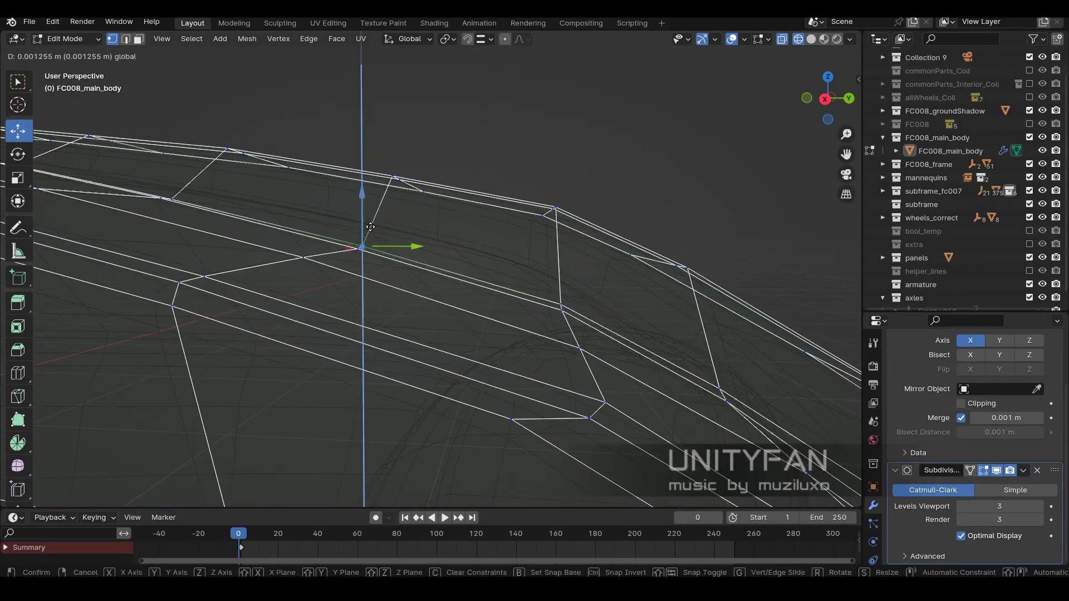
pyautogui.press('Escape')
pyautogui.press('Tab')
pyautogui.hotkey('shift', 'z')
pyautogui.moveTo(596, 243)
pyautogui.mouseDown(button='middle')
pyautogui.moveTo(704, 301)
pyautogui.moveTo(651, 378)
pyautogui.moveTo(482, 322)
pyautogui.moveTo(487, 270)
pyautogui.mouseUp(button='middle')
pyautogui.press('Tab')
pyautogui.hotkey('shift', 'z')
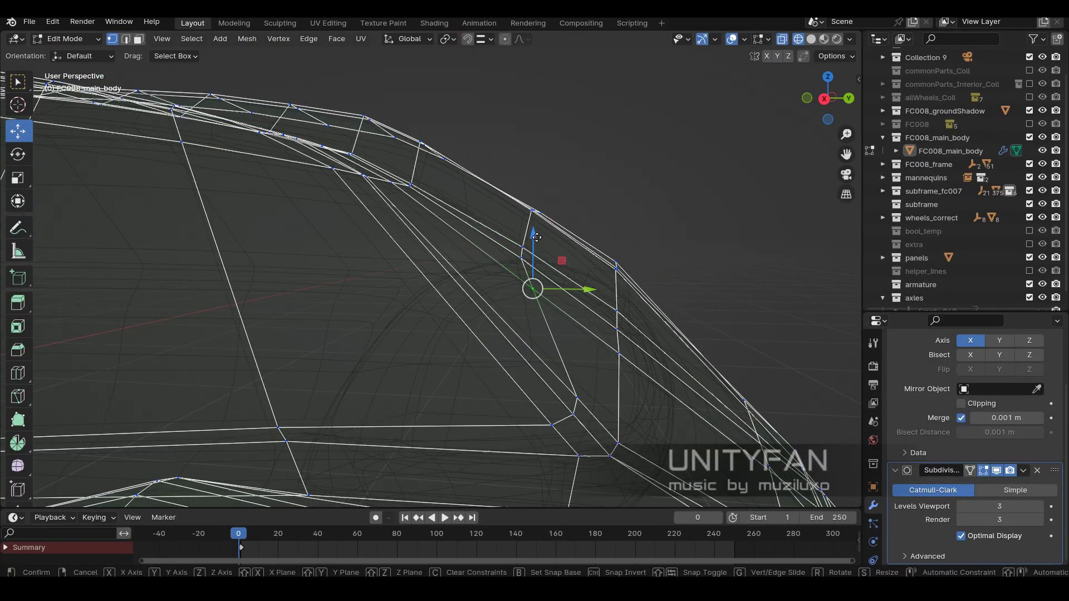
pyautogui.hotkey('shift', 'z')
pyautogui.moveTo(536, 237)
pyautogui.mouseDown(button='middle')
pyautogui.moveTo(602, 439)
pyautogui.moveTo(436, 203)
pyautogui.moveTo(360, 218)
pyautogui.moveTo(506, 411)
pyautogui.moveTo(478, 340)
pyautogui.mouseUp(button='middle')
pyautogui.press('Tab')
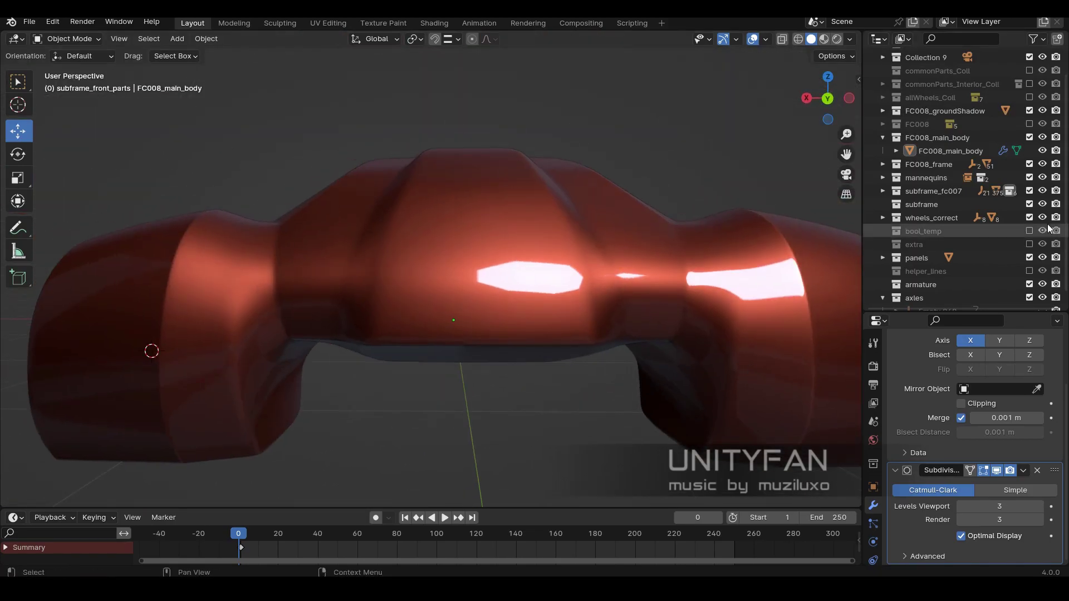
# Exclude FC008_main_body from the scene and select the Plane.006 body panel.
pyautogui.click(1029, 137)
pyautogui.moveTo(607, 195)
pyautogui.mouseDown(button='middle')
pyautogui.moveTo(682, 236)
pyautogui.moveTo(582, 323)
pyautogui.moveTo(578, 238)
pyautogui.moveTo(609, 282)
pyautogui.moveTo(668, 234)
pyautogui.moveTo(646, 337)
pyautogui.moveTo(580, 297)
pyautogui.moveTo(663, 346)
pyautogui.moveTo(640, 109)
pyautogui.moveTo(626, 311)
pyautogui.moveTo(730, 340)
pyautogui.moveTo(577, 358)
pyautogui.moveTo(473, 349)
pyautogui.moveTo(403, 317)
pyautogui.moveTo(435, 305)
pyautogui.moveTo(522, 363)
pyautogui.moveTo(612, 320)
pyautogui.mouseUp(button='middle')
pyautogui.click(583, 323)
pyautogui.press('Tab')
pyautogui.press('z')
pyautogui.press('Tab')
# Preview the car in Material Preview, return to solid, and hide FC008_groundShadow.
pyautogui.click(850, 40)
pyautogui.press('z')
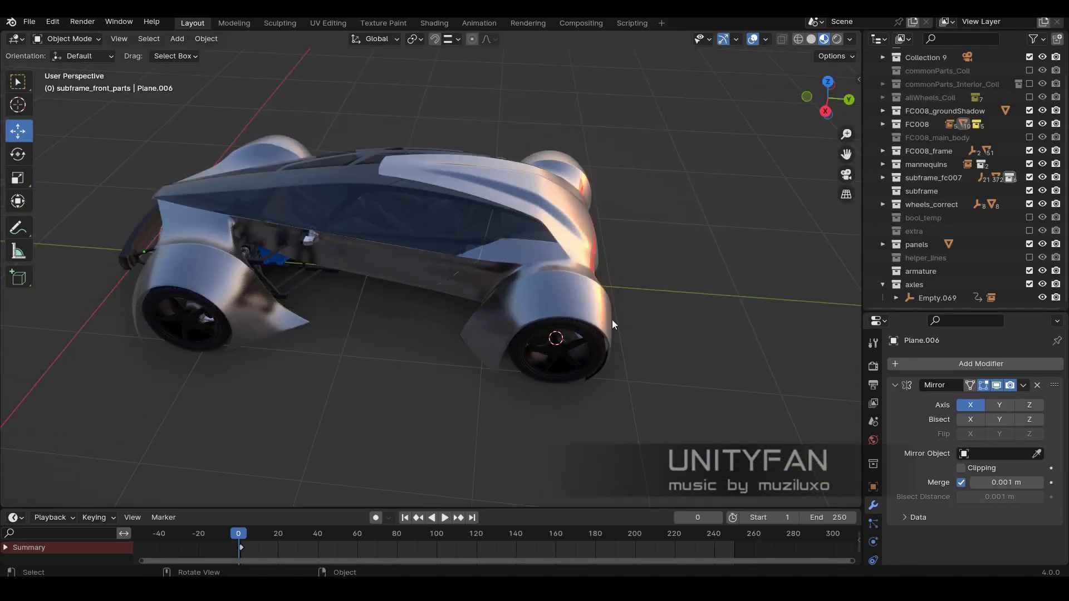
pyautogui.press('z')
pyautogui.click(1029, 110)
pyautogui.moveTo(356, 412); pyautogui.dragTo(459, 433, button='middle')
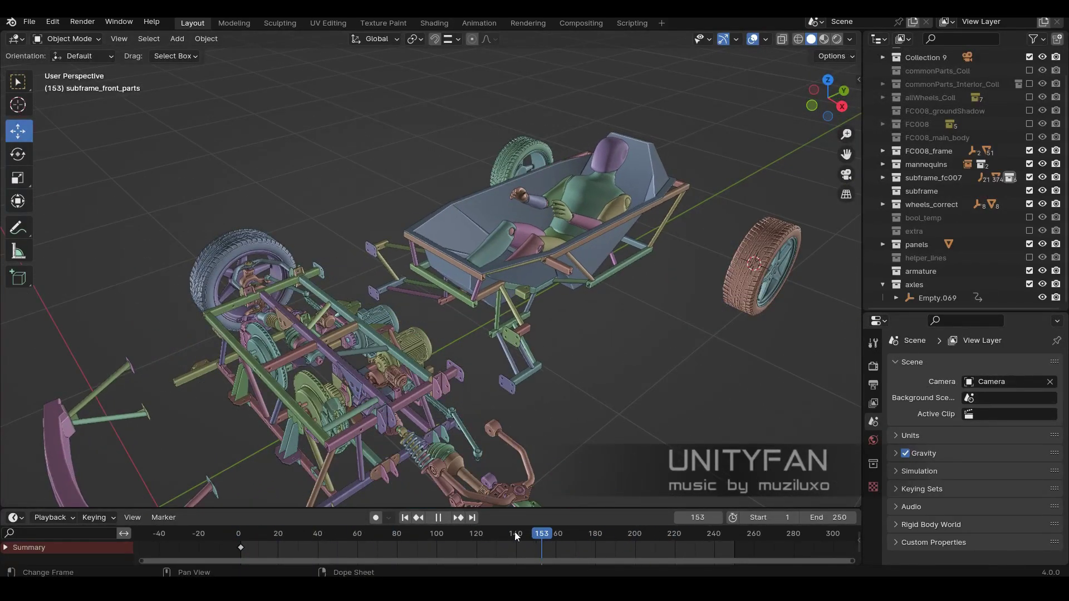
# Select the frame.043 and frame.062 beams and start moving the new frame member.
pyautogui.scroll(5, 456, 234)
pyautogui.moveTo(456, 234)
pyautogui.mouseDown(button='middle')
pyautogui.moveTo(325, 172)
pyautogui.moveTo(301, 179)
pyautogui.moveTo(549, 349)
pyautogui.moveTo(539, 283)
pyautogui.moveTo(431, 255)
pyautogui.moveTo(510, 354)
pyautogui.moveTo(376, 334)
pyautogui.moveTo(259, 262)
pyautogui.moveTo(524, 398)
pyautogui.mouseUp(button='middle')
pyautogui.click(431, 255)
pyautogui.click(524, 398)
pyautogui.press('g')
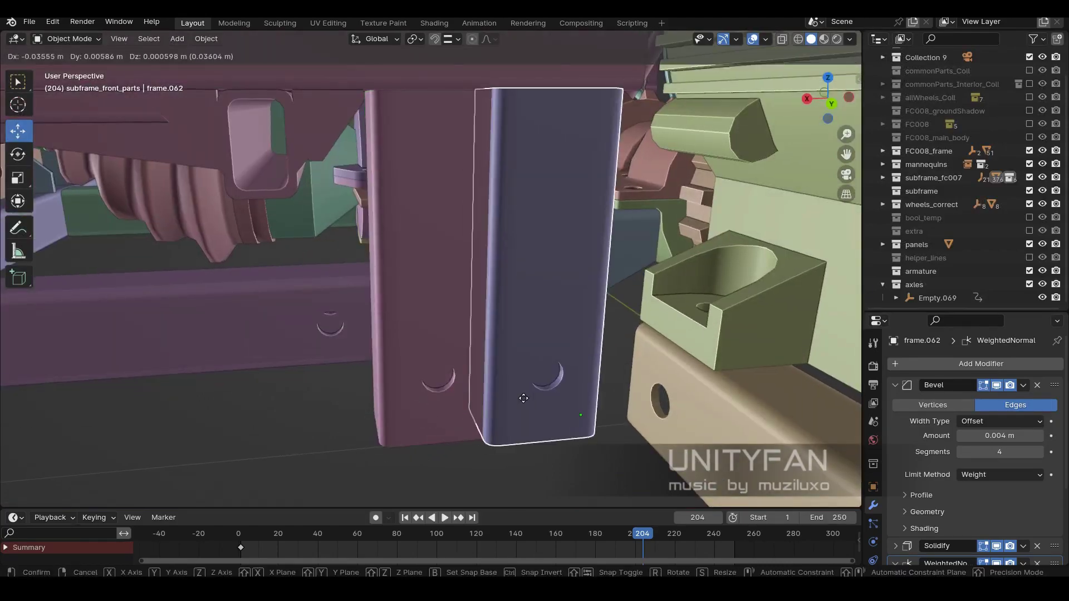
pyautogui.moveTo(459, 386); pyautogui.dragTo(587, 366)
pyautogui.moveTo(587, 365)
pyautogui.mouseDown(button='middle')
pyautogui.moveTo(262, 452)
pyautogui.moveTo(485, 355)
pyautogui.moveTo(678, 316)
pyautogui.mouseUp(button='middle')
# Position the beam between the motors, adjusting the snapping settings.
pyautogui.press('Tab')
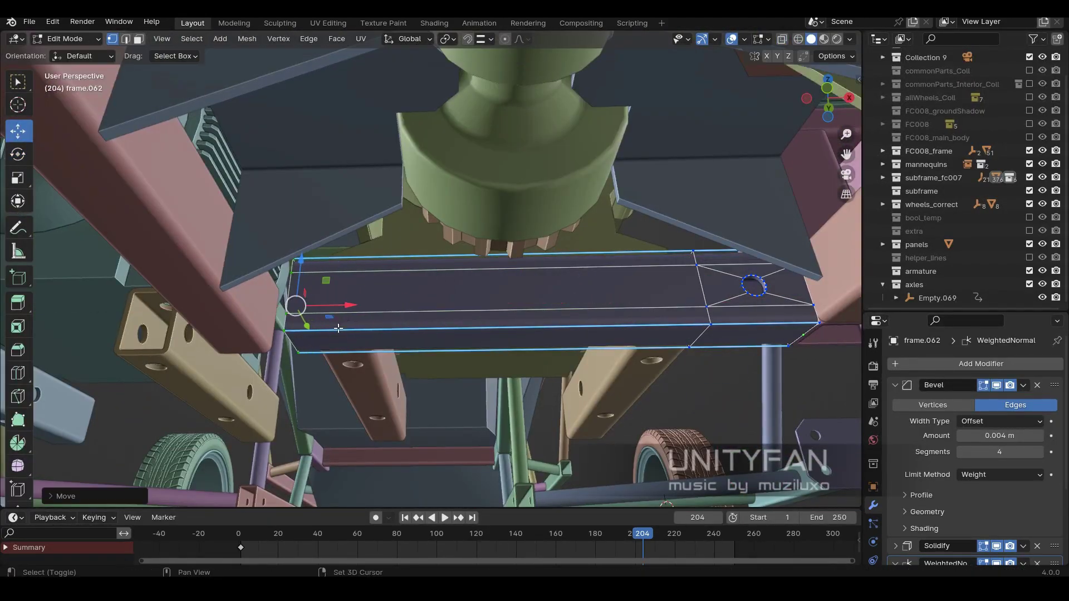
pyautogui.scroll(2, 338, 329)
pyautogui.click(858, 79)
pyautogui.click(421, 302)
pyautogui.moveTo(421, 302)
pyautogui.mouseDown(button='middle')
pyautogui.moveTo(385, 329)
pyautogui.moveTo(553, 200)
pyautogui.moveTo(376, 368)
pyautogui.mouseUp(button='middle')
pyautogui.scroll(3, 376, 368)
pyautogui.click(488, 39)
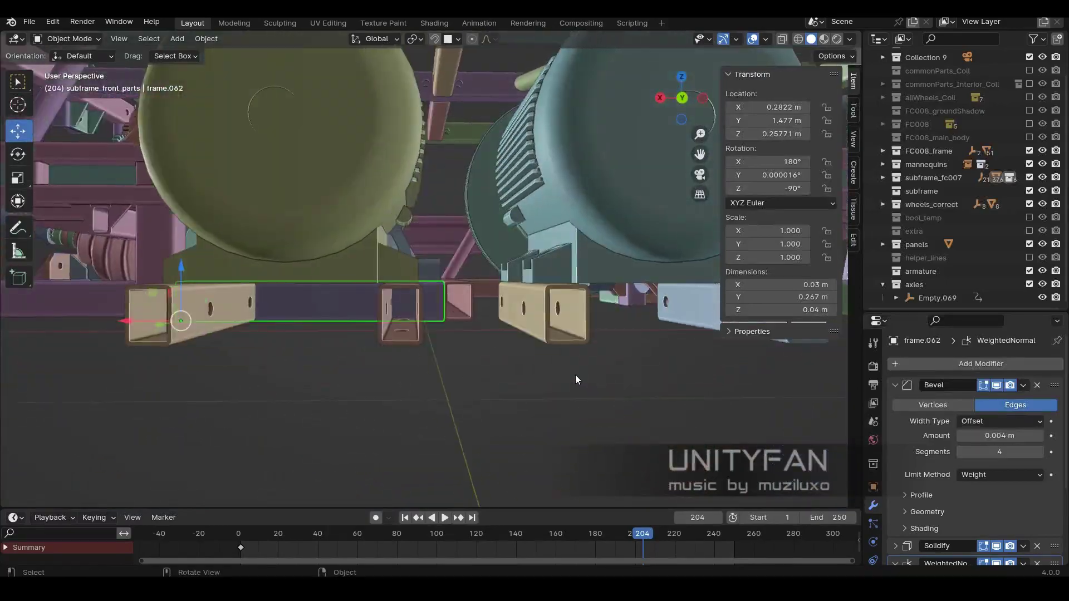
pyautogui.moveTo(575, 376); pyautogui.dragTo(459, 275, button='middle')
pyautogui.click(384, 296)
pyautogui.moveTo(390, 301)
pyautogui.mouseDown(button='middle')
pyautogui.moveTo(485, 290)
pyautogui.moveTo(478, 316)
pyautogui.mouseUp(button='middle')
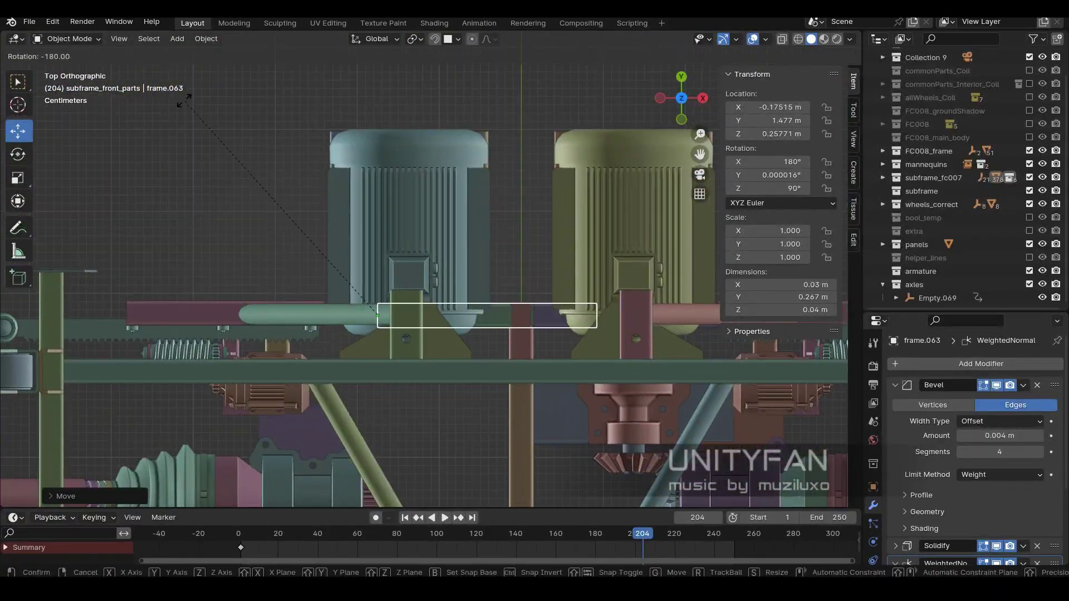
# Confirm the 180° turn of frame.063 and select the matching member opposite.
pyautogui.click(183, 100)
pyautogui.moveTo(183, 100)
pyautogui.mouseDown(button='middle')
pyautogui.moveTo(433, 222)
pyautogui.moveTo(333, 236)
pyautogui.moveTo(393, 259)
pyautogui.moveTo(437, 252)
pyautogui.moveTo(540, 309)
pyautogui.moveTo(452, 228)
pyautogui.moveTo(366, 325)
pyautogui.moveTo(305, 280)
pyautogui.moveTo(273, 329)
pyautogui.moveTo(413, 286)
pyautogui.moveTo(279, 311)
pyautogui.moveTo(316, 304)
pyautogui.moveTo(409, 322)
pyautogui.moveTo(530, 379)
pyautogui.mouseUp(button='middle')
pyautogui.click(540, 310)
# Select frame.064 and rotate it into place from the top view.
pyautogui.click(410, 321)
pyautogui.press('KP_7')
pyautogui.press('r')
pyautogui.moveTo(380, 294); pyautogui.dragTo(503, 396, button='middle')
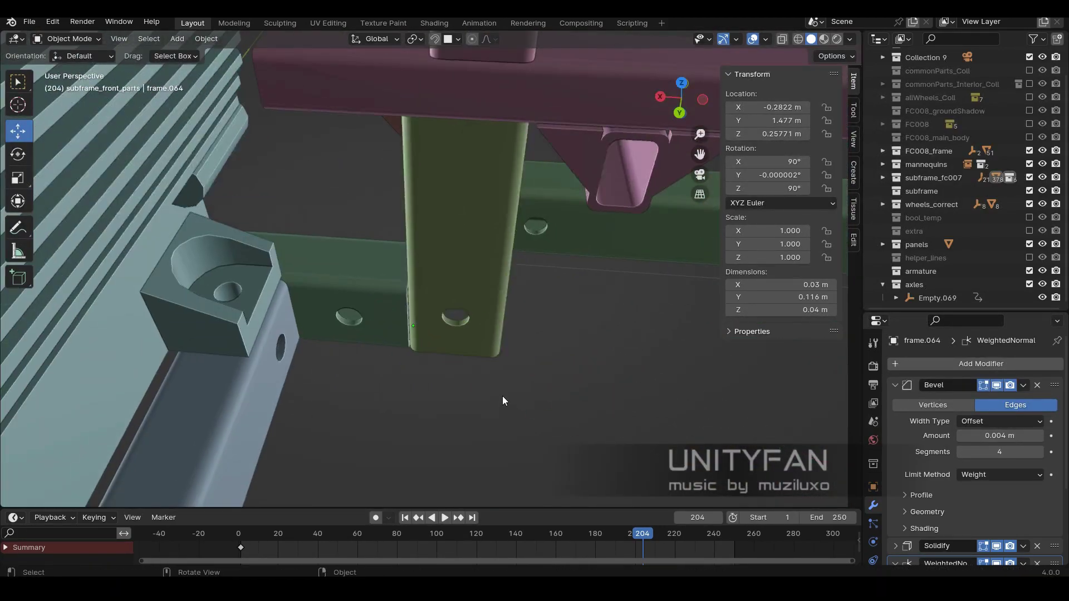
pyautogui.scroll(-4, 489, 336)
pyautogui.moveTo(489, 335); pyautogui.dragTo(513, 293, button='middle')
pyautogui.scroll(4, 496, 366)
# In Material Preview, select the frame.062 beam beneath the blue motor and centre the view on it.
pyautogui.press('z')
pyautogui.click(497, 349)
pyautogui.press('KP_Decimal')
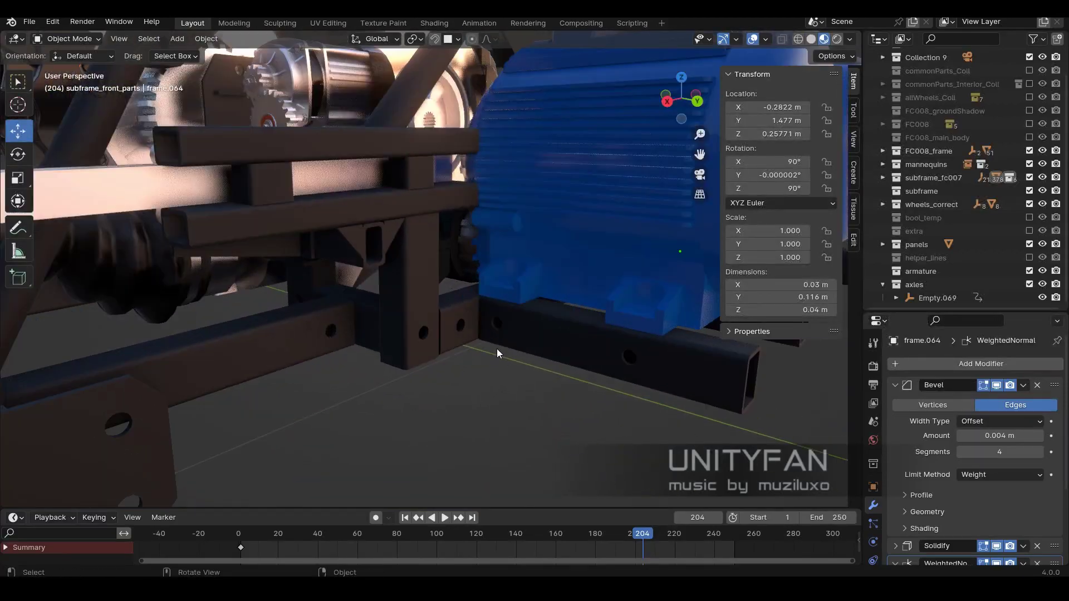
pyautogui.scroll(-3, 632, 348)
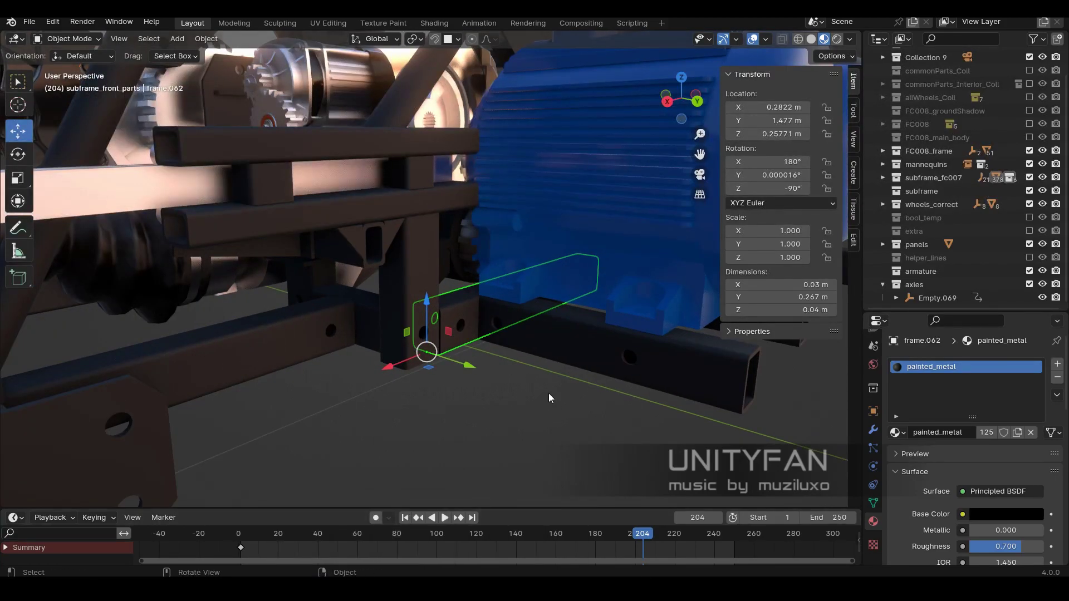
pyautogui.moveTo(549, 397); pyautogui.dragTo(379, 359, button='middle')
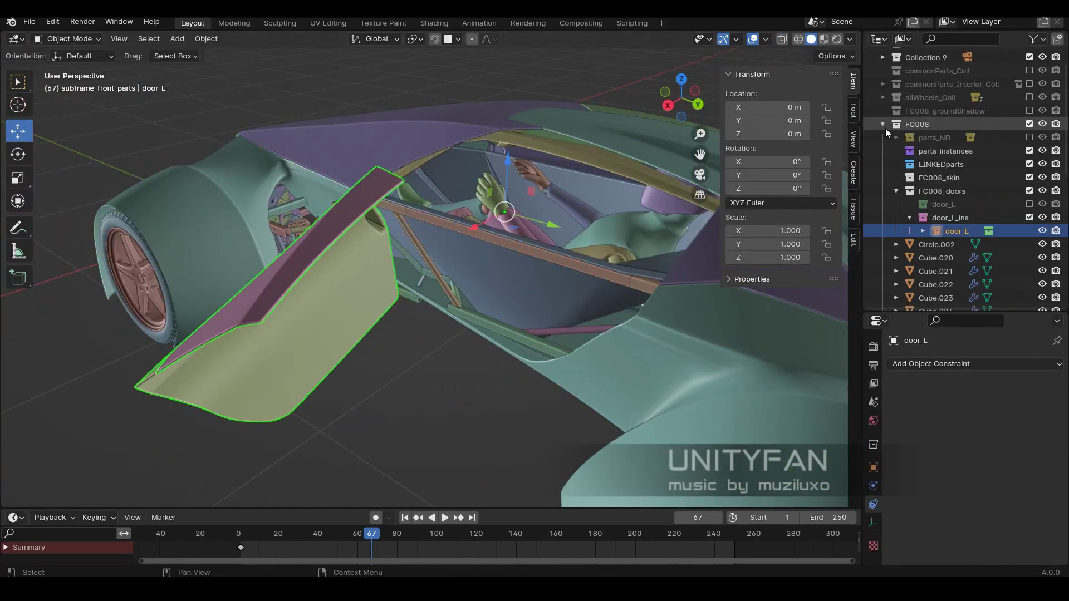
# Move the door parts into the door_L_ins collection, scrub the door animation, and return to the first frame.
pyautogui.click(1029, 217)
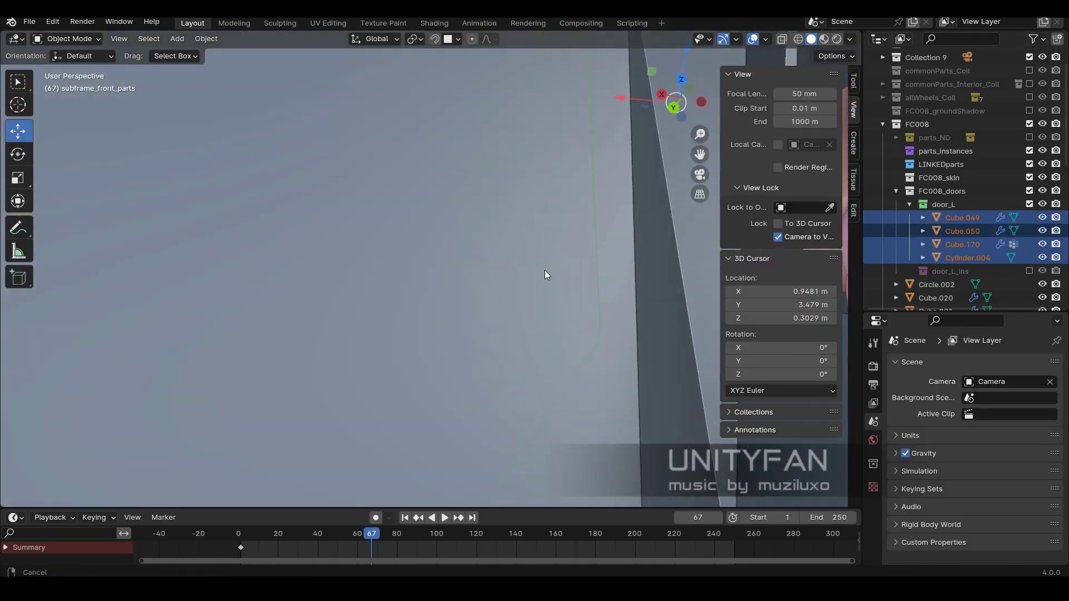
pyautogui.press('m')
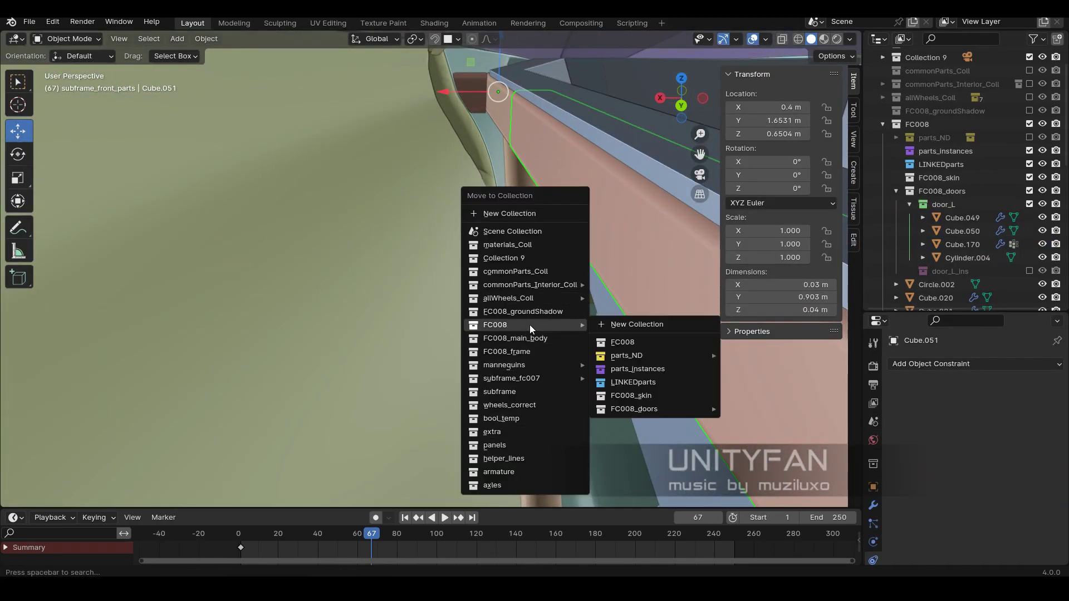
pyautogui.click(766, 440)
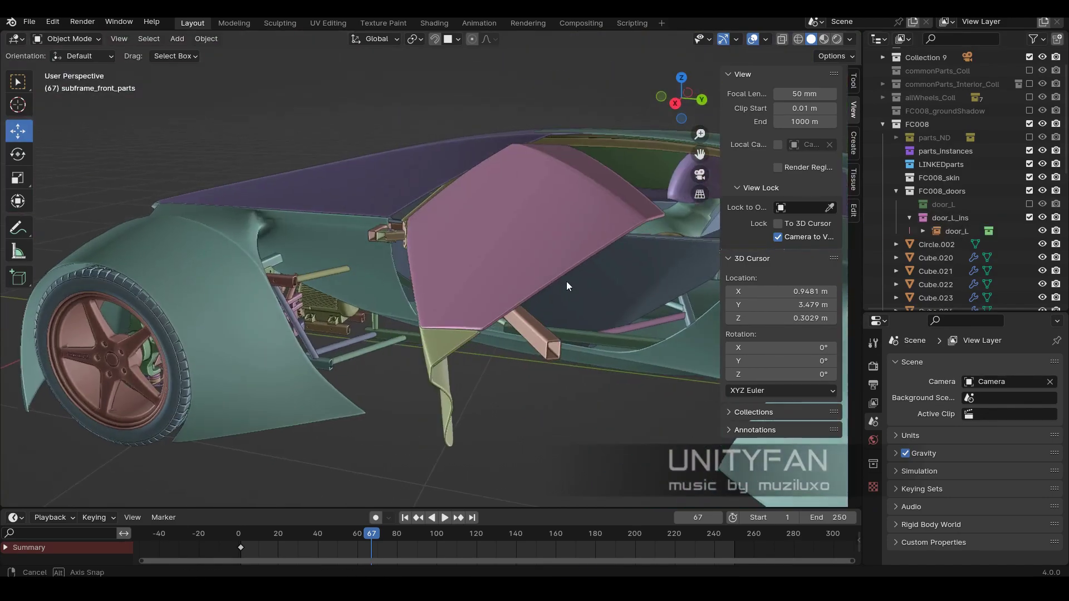
pyautogui.moveTo(373, 540)
pyautogui.mouseDown()
pyautogui.moveTo(587, 521)
pyautogui.moveTo(238, 501)
pyautogui.mouseUp()
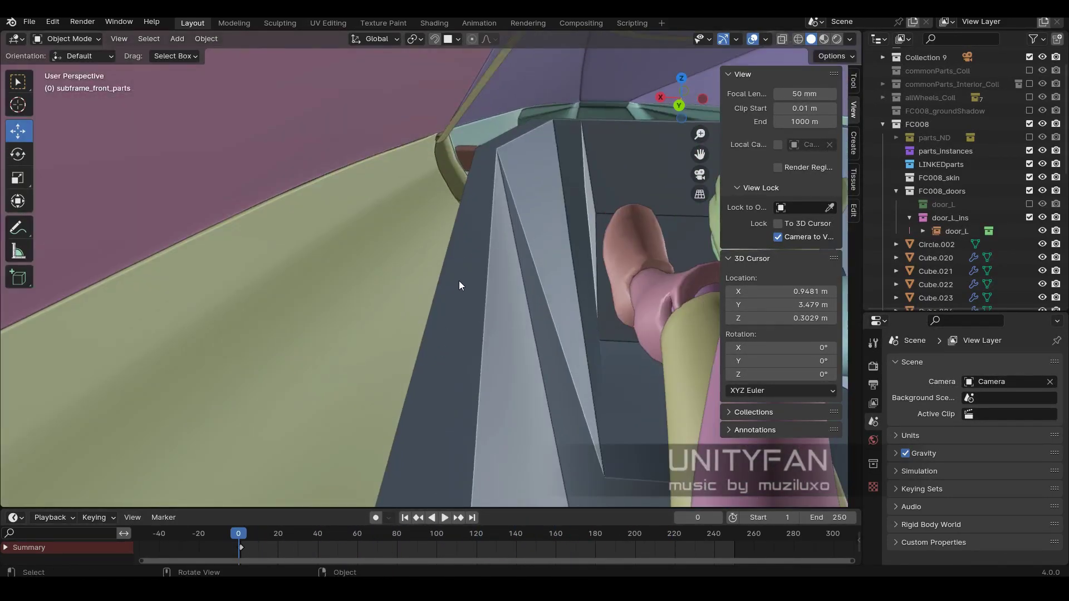
pyautogui.click(985, 228)
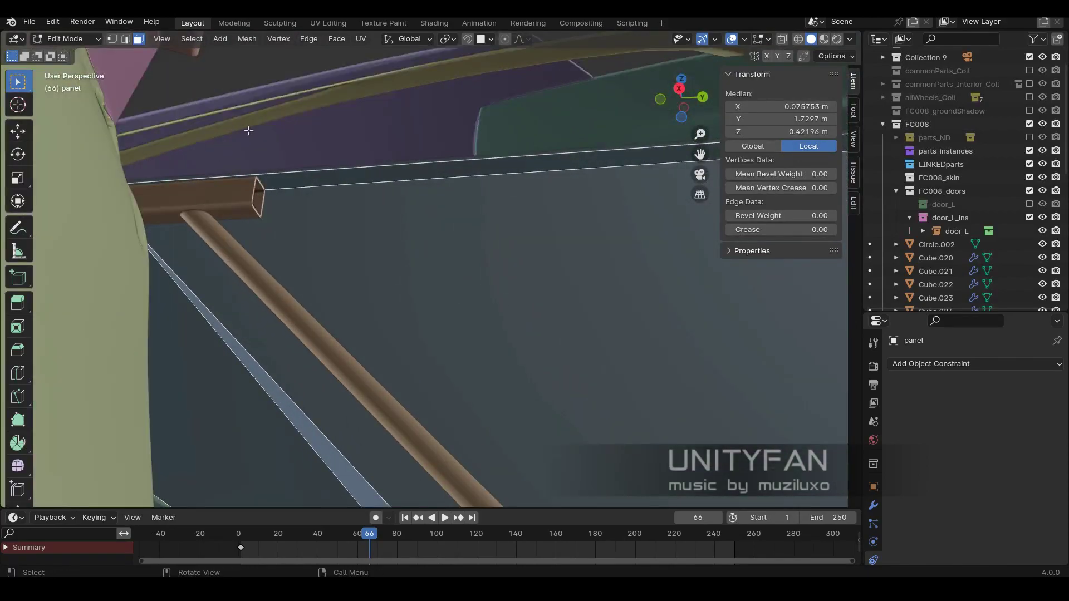
# Knife-cut across the door panel to make a new inner panel, then leave Edit Mode.
pyautogui.click(270, 186)
pyautogui.moveTo(272, 188)
pyautogui.mouseDown(button='middle')
pyautogui.moveTo(329, 313)
pyautogui.moveTo(286, 126)
pyautogui.moveTo(432, 336)
pyautogui.mouseUp(button='middle')
pyautogui.click(609, 359)
pyautogui.press('Return')
pyautogui.moveTo(609, 359); pyautogui.dragTo(379, 253, button='middle')
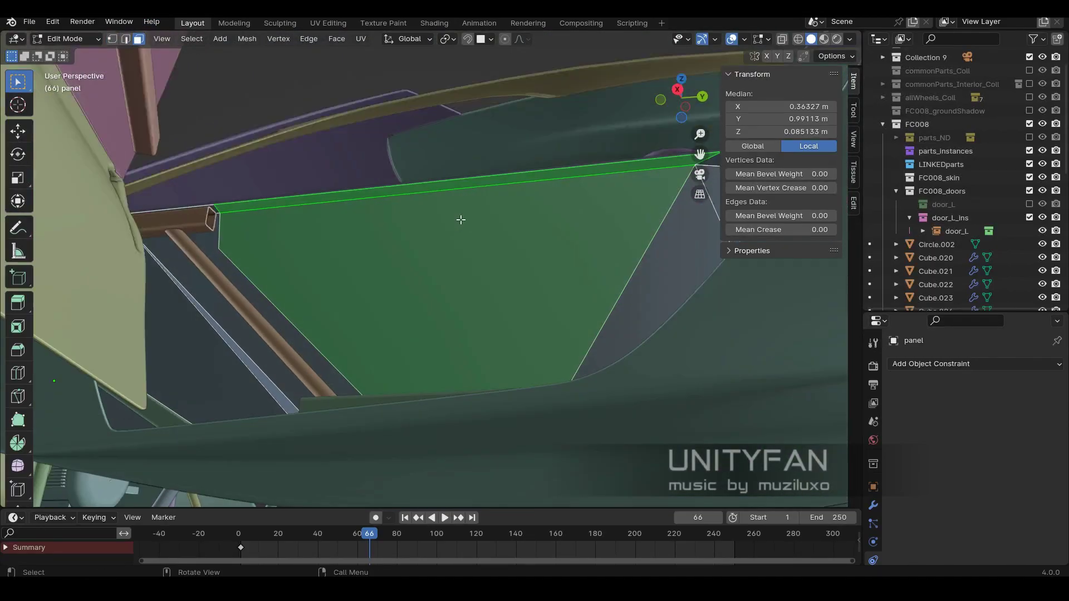
pyautogui.press('Tab')
# Remove panel.001's Mirror modifier, clear its parent, and move it into door_L.
pyautogui.scroll(-5, 445, 248)
pyautogui.click(873, 505)
pyautogui.hotkey('ctrl', 'x')
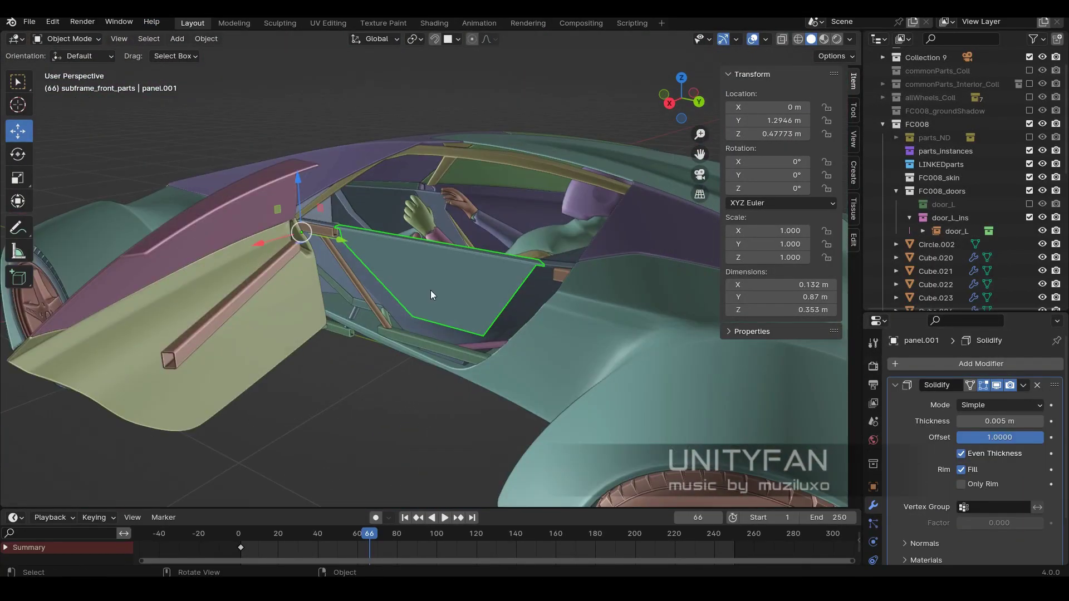
pyautogui.moveTo(430, 290)
pyautogui.mouseDown(button='middle')
pyautogui.moveTo(466, 299)
pyautogui.moveTo(430, 317)
pyautogui.mouseUp(button='middle')
pyautogui.hotkey('alt', 'p')
pyautogui.click(440, 299)
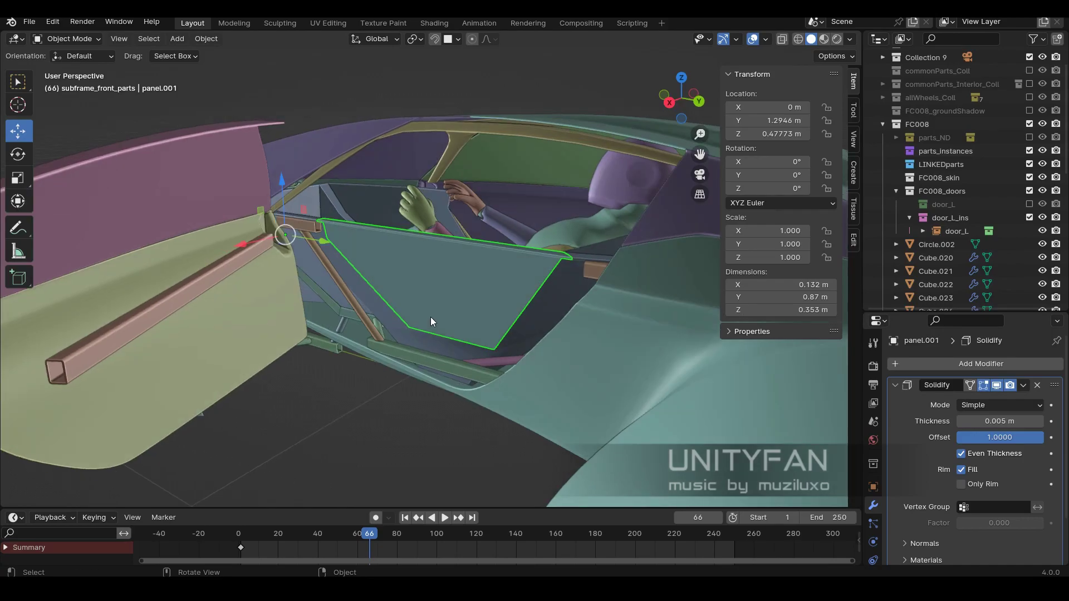
pyautogui.press('m')
pyautogui.click(649, 422)
pyautogui.scroll(-5, 365, 132)
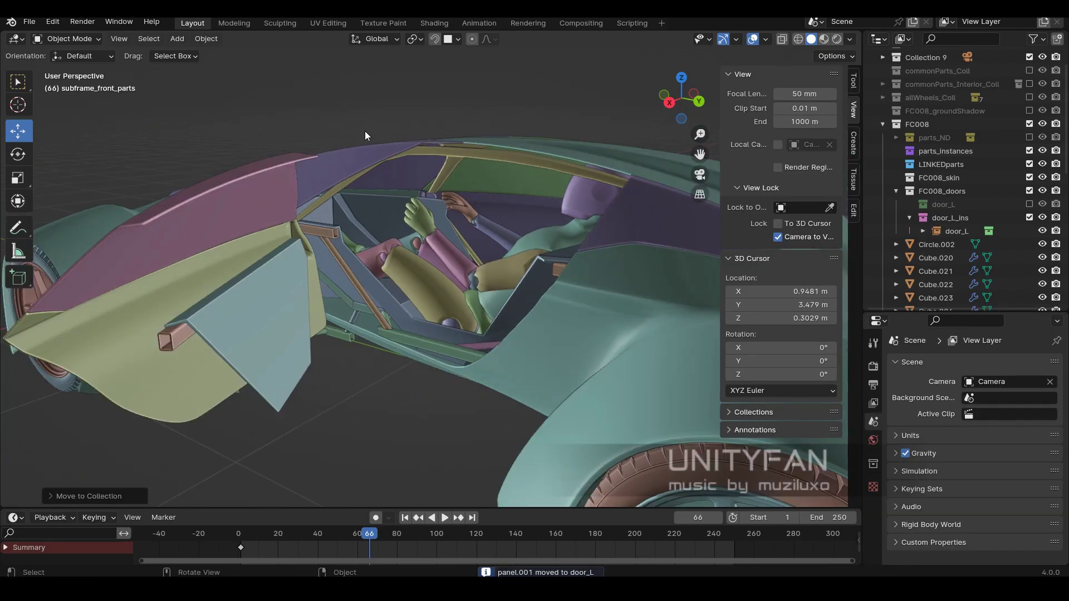
pyautogui.moveTo(365, 132)
pyautogui.mouseDown(button='middle')
pyautogui.moveTo(365, 202)
pyautogui.moveTo(449, 242)
pyautogui.mouseUp(button='middle')
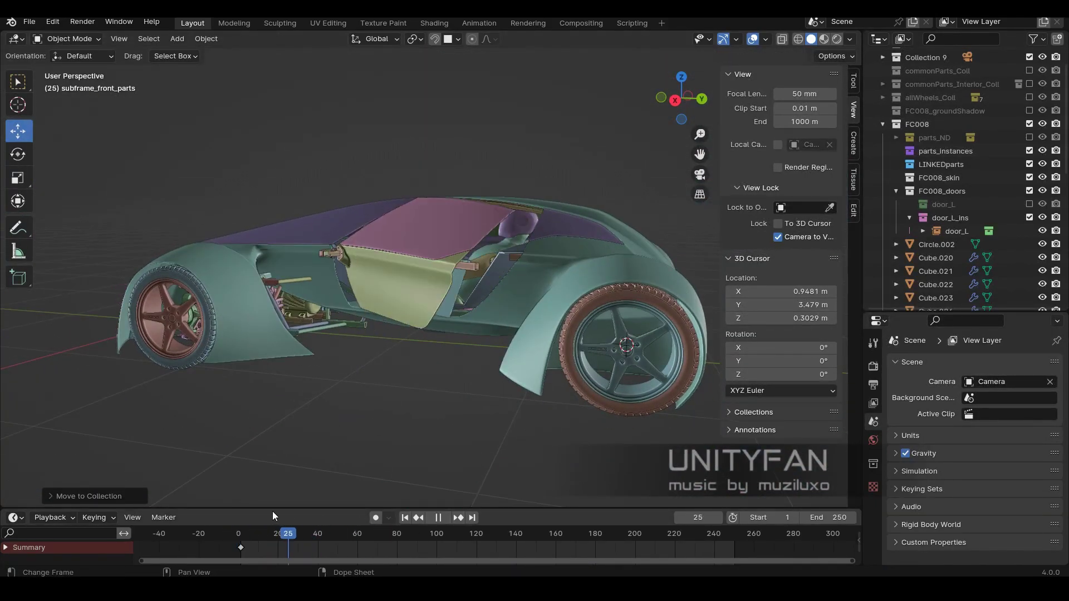
# Play the door-opening animation while viewing the cabin, then stop playback.
pyautogui.scroll(3, 396, 419)
pyautogui.scroll(5, 491, 396)
pyautogui.moveTo(491, 396)
pyautogui.mouseDown(button='middle')
pyautogui.moveTo(359, 379)
pyautogui.moveTo(393, 393)
pyautogui.moveTo(579, 339)
pyautogui.mouseUp(button='middle')
pyautogui.click(499, 535)
pyautogui.press('space')
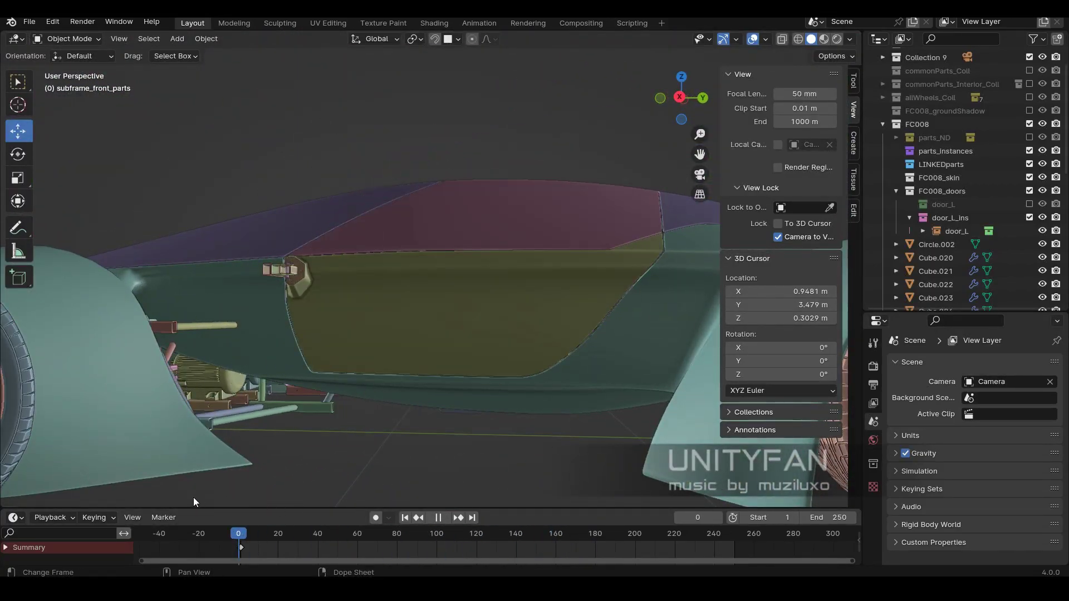
pyautogui.moveTo(194, 503)
pyautogui.mouseDown(button='middle')
pyautogui.moveTo(326, 424)
pyautogui.moveTo(365, 432)
pyautogui.mouseUp(button='middle')
pyautogui.press('space')
pyautogui.moveTo(502, 426)
pyautogui.mouseDown(button='middle')
pyautogui.moveTo(405, 381)
pyautogui.moveTo(421, 368)
pyautogui.moveTo(359, 388)
pyautogui.moveTo(369, 375)
pyautogui.mouseUp(button='middle')
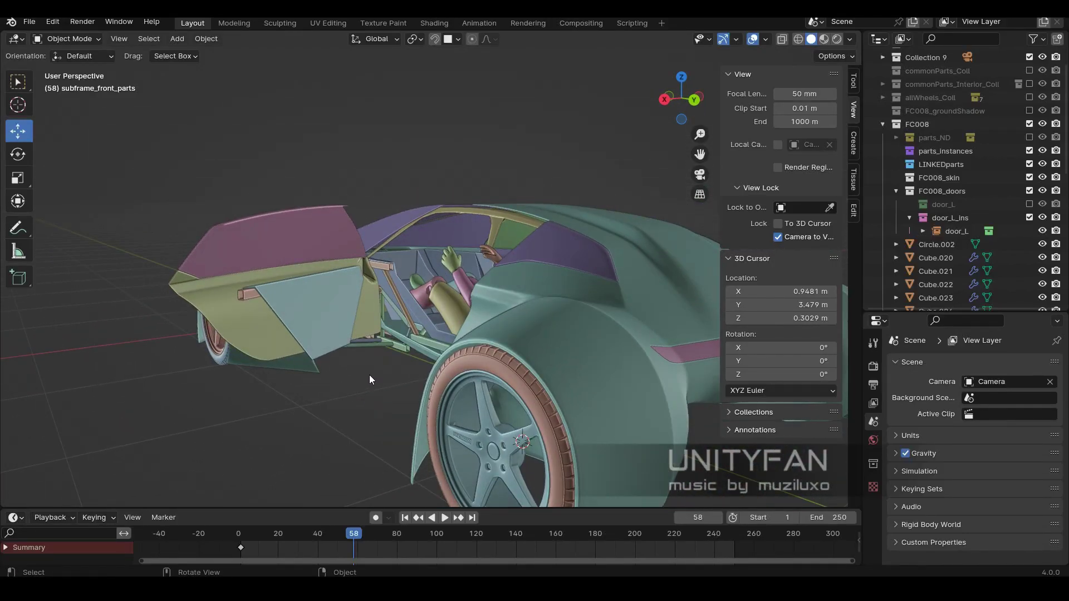
# Hide the sidebar, return to the doors-shut frame, view the car from behind, and split the viewport in two.
pyautogui.press('n')
pyautogui.click(239, 533)
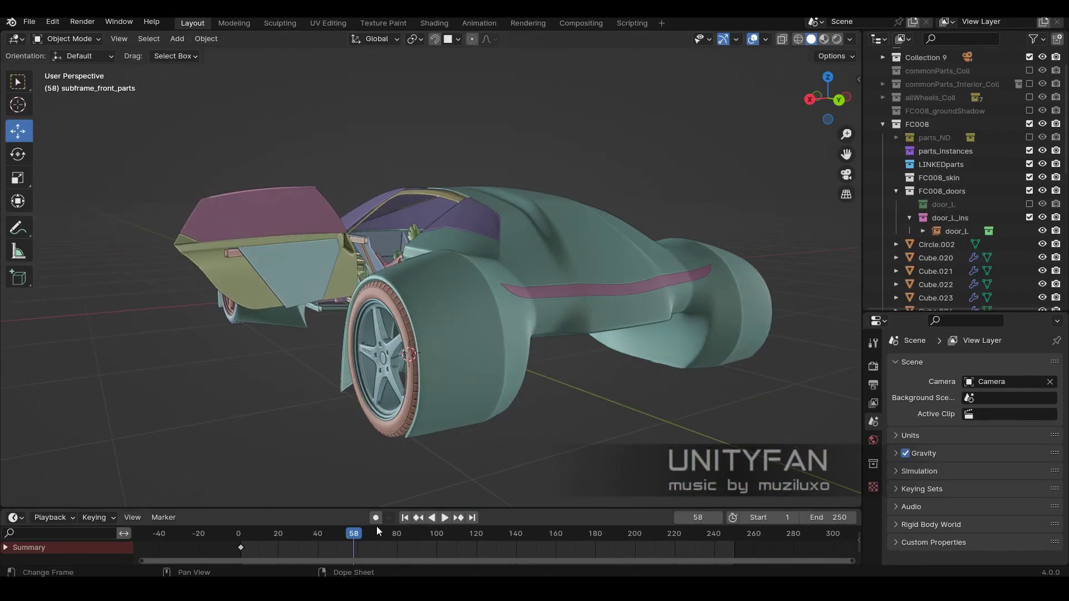
pyautogui.moveTo(369, 375)
pyautogui.mouseDown(button='middle')
pyautogui.moveTo(555, 318)
pyautogui.moveTo(525, 336)
pyautogui.moveTo(472, 328)
pyautogui.mouseUp(button='middle')
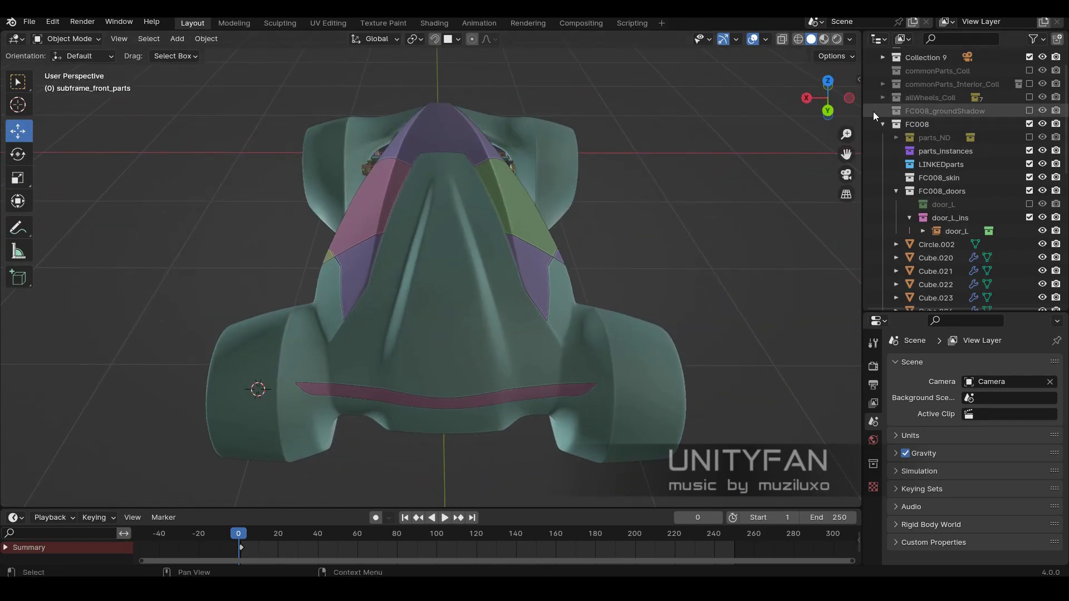
pyautogui.moveTo(862, 250); pyautogui.dragTo(949, 251)
pyautogui.moveTo(946, 49); pyautogui.dragTo(477, 167)
# Adjust the viewport split and orbit the left view over the rear and the right view to the side.
pyautogui.scroll(3, 356, 272)
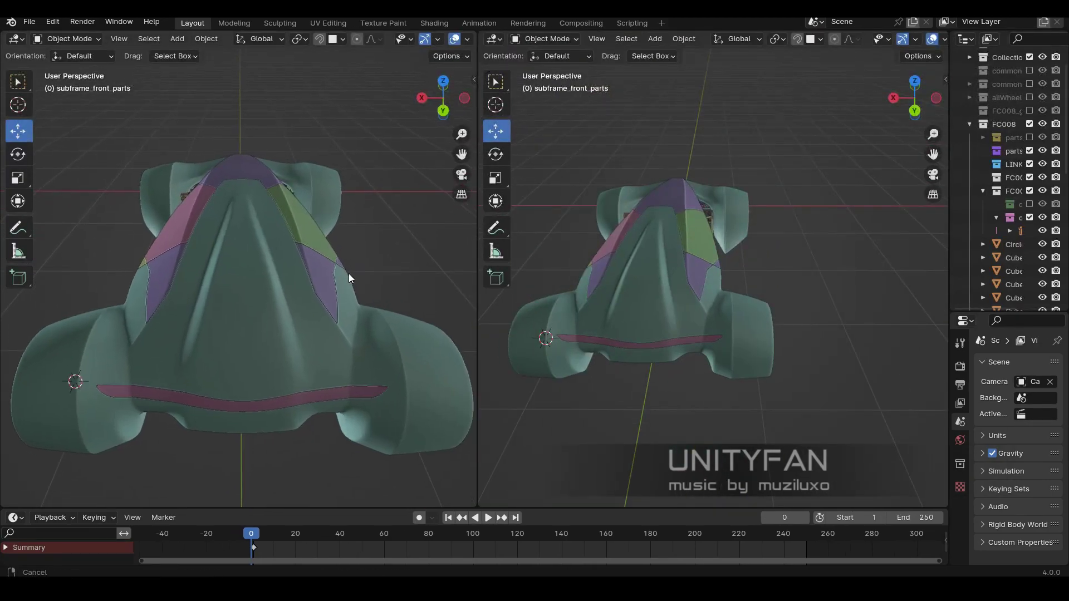
pyautogui.moveTo(474, 307); pyautogui.dragTo(482, 306)
pyautogui.moveTo(435, 284)
pyautogui.mouseDown(button='middle')
pyautogui.moveTo(283, 222)
pyautogui.moveTo(411, 261)
pyautogui.moveTo(399, 284)
pyautogui.moveTo(473, 301)
pyautogui.mouseUp(button='middle')
pyautogui.scroll(5, 647, 310)
pyautogui.scroll(-3, 651, 303)
pyautogui.moveTo(655, 296)
pyautogui.mouseDown(button='middle')
pyautogui.moveTo(714, 253)
pyautogui.moveTo(835, 195)
pyautogui.mouseUp(button='middle')
# Select the Camera in Collection 9, lock it to the view, and frame the car's front.
pyautogui.click(1026, 92)
pyautogui.moveTo(949, 94); pyautogui.dragTo(793, 95)
pyautogui.click(813, 57)
pyautogui.click(863, 71)
pyautogui.press('KP_0')
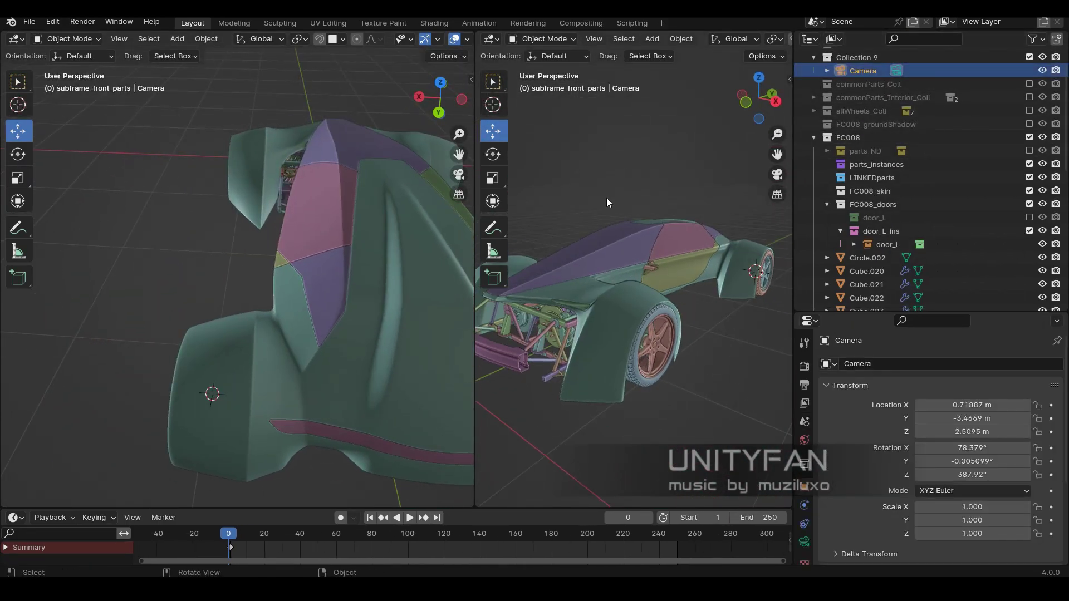
pyautogui.click(789, 79)
pyautogui.click(781, 145)
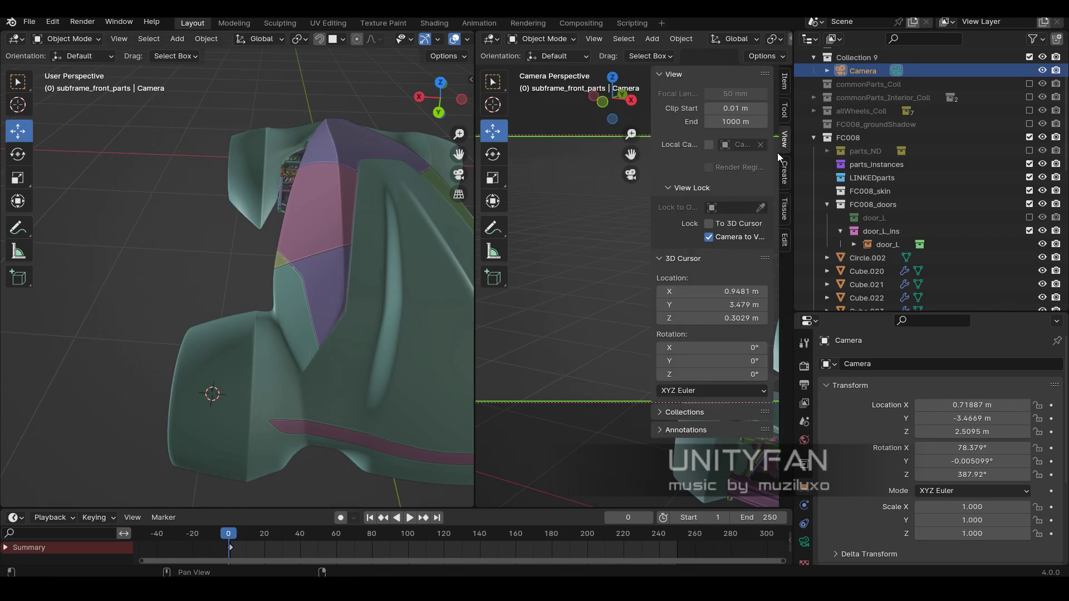
pyautogui.press('n')
pyautogui.moveTo(644, 225)
pyautogui.mouseDown(button='middle')
pyautogui.moveTo(481, 301)
pyautogui.moveTo(562, 295)
pyautogui.mouseUp(button='middle')
pyautogui.hotkey('ctrl', 'space')
pyautogui.hotkey('ctrl', 'space')
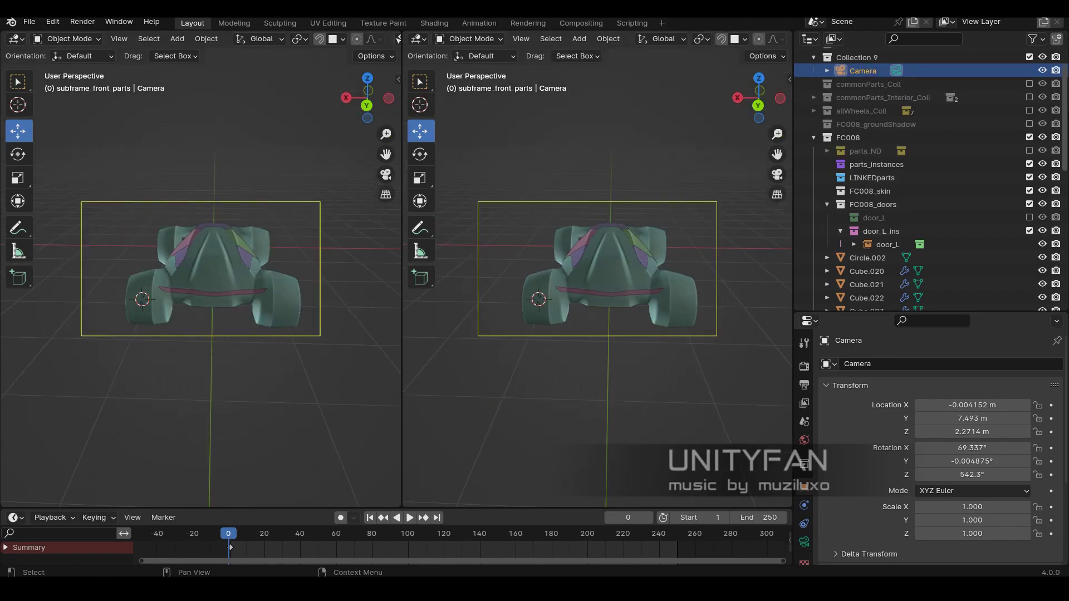
# Switch the right viewport to Rendered shading, keep the left in Solid, and widen the left viewport.
pyautogui.press('z')
pyautogui.click(708, 376)
pyautogui.press('z')
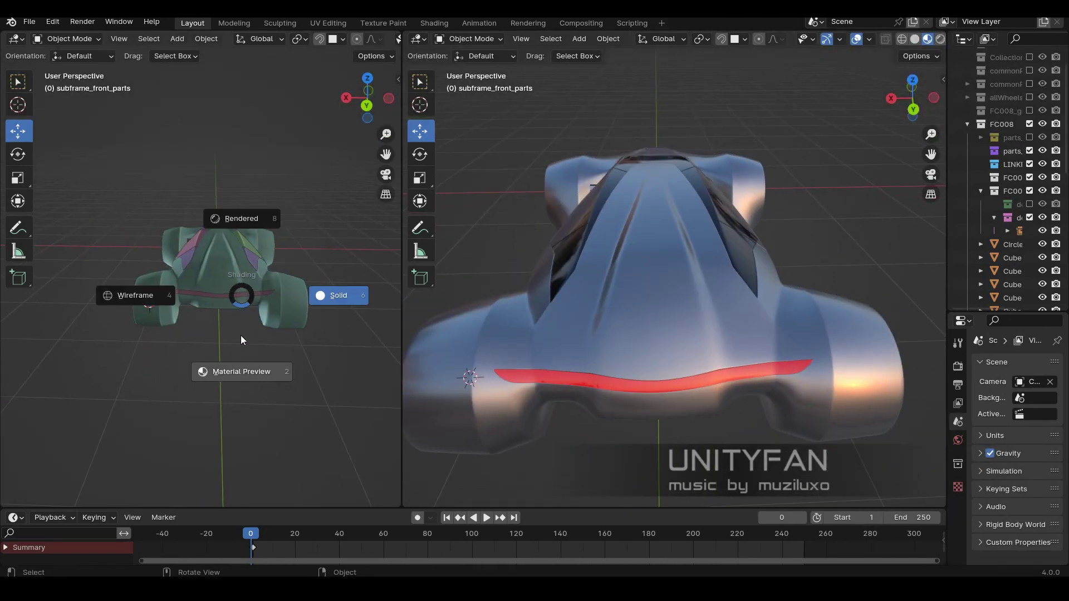
pyautogui.scroll(4, 299, 303)
pyautogui.moveTo(402, 294); pyautogui.dragTo(466, 294)
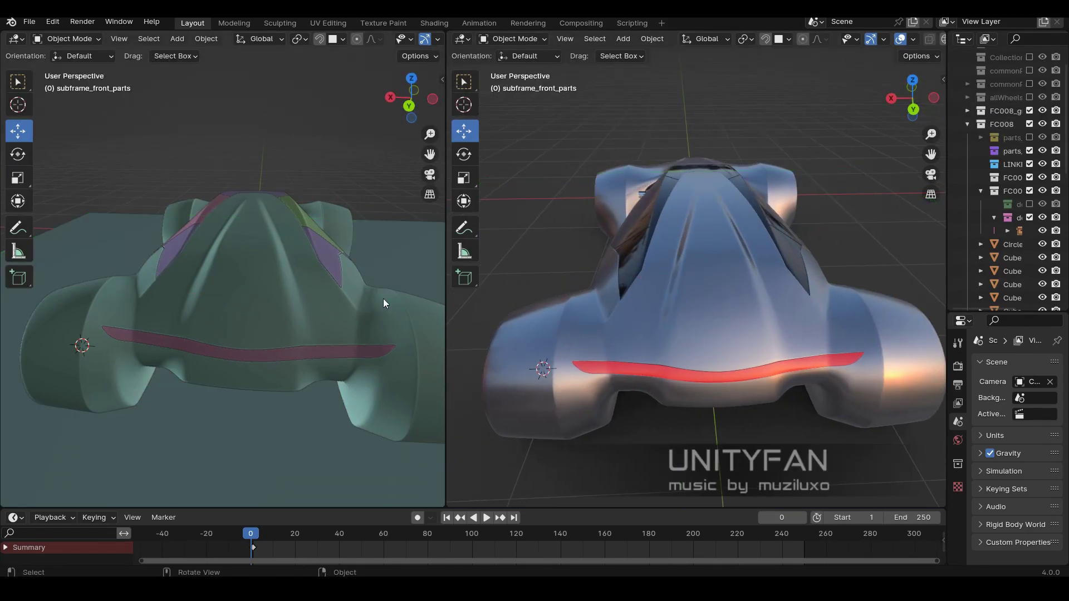
pyautogui.moveTo(383, 298)
pyautogui.keyDown('shift'); pyautogui.mouseDown(button='middle')
pyautogui.moveTo(294, 332)
pyautogui.moveTo(263, 329)
pyautogui.moveTo(277, 325)
pyautogui.moveTo(218, 412)
pyautogui.moveTo(252, 408)
pyautogui.moveTo(202, 362)
pyautogui.mouseUp(button='middle'); pyautogui.keyUp('shift')
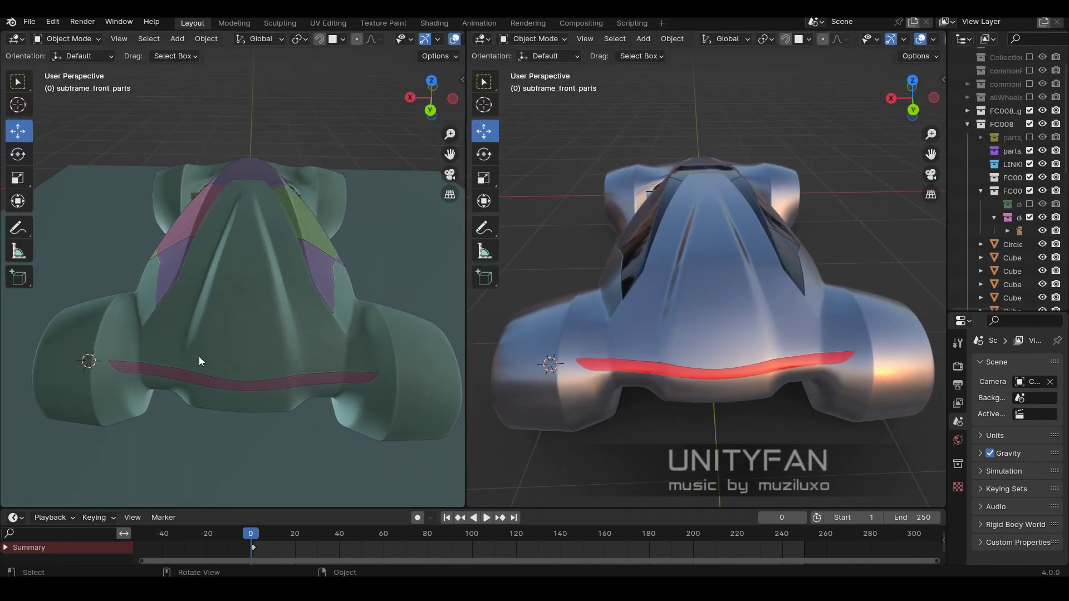